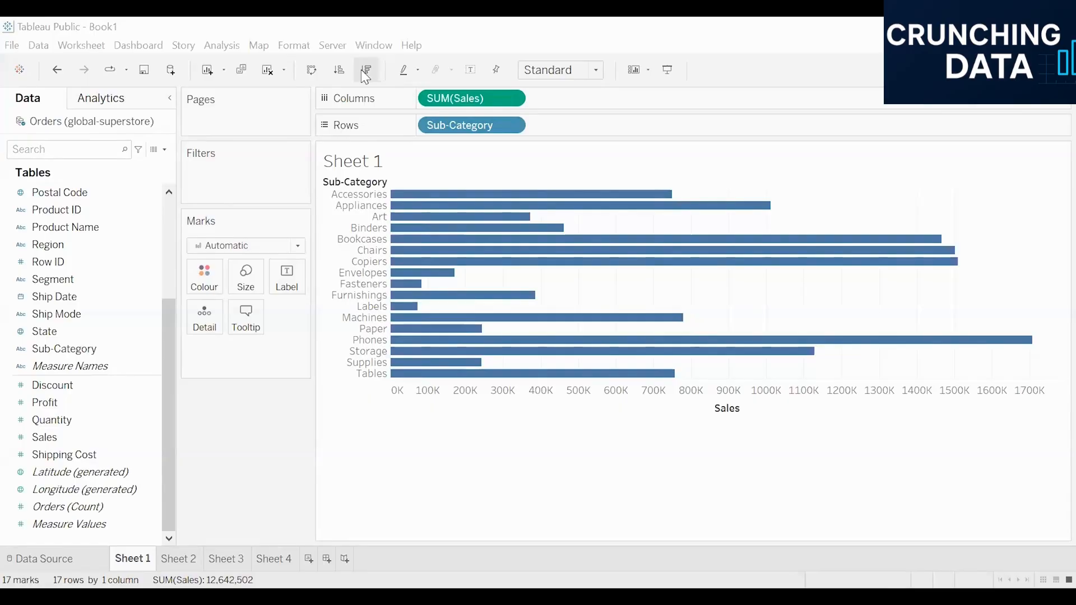
Sort the sub-category bars in descending order of sales
left_click(366, 70)
mouse_move(435, 207)
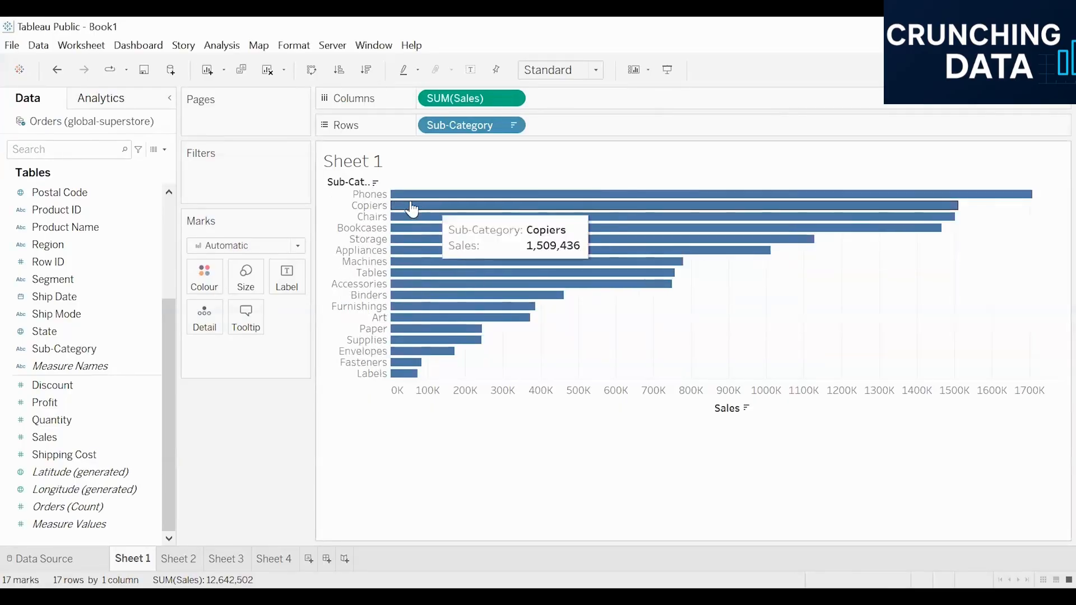
mouse_move(405, 377)
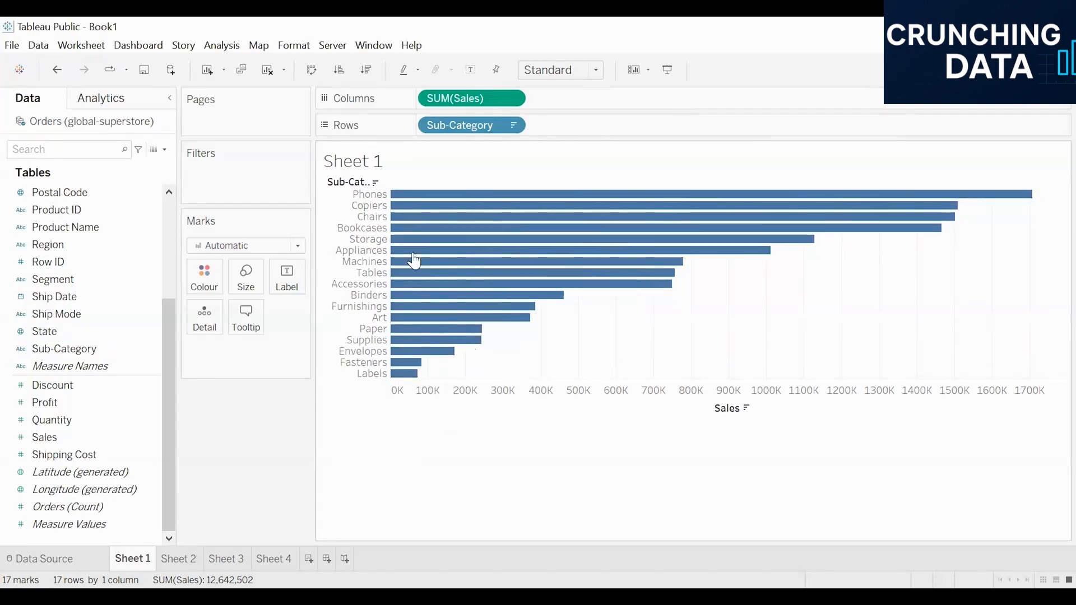
Add an average line for SUM(Sales) to the bar chart, scoped to the entire table
left_click(102, 101)
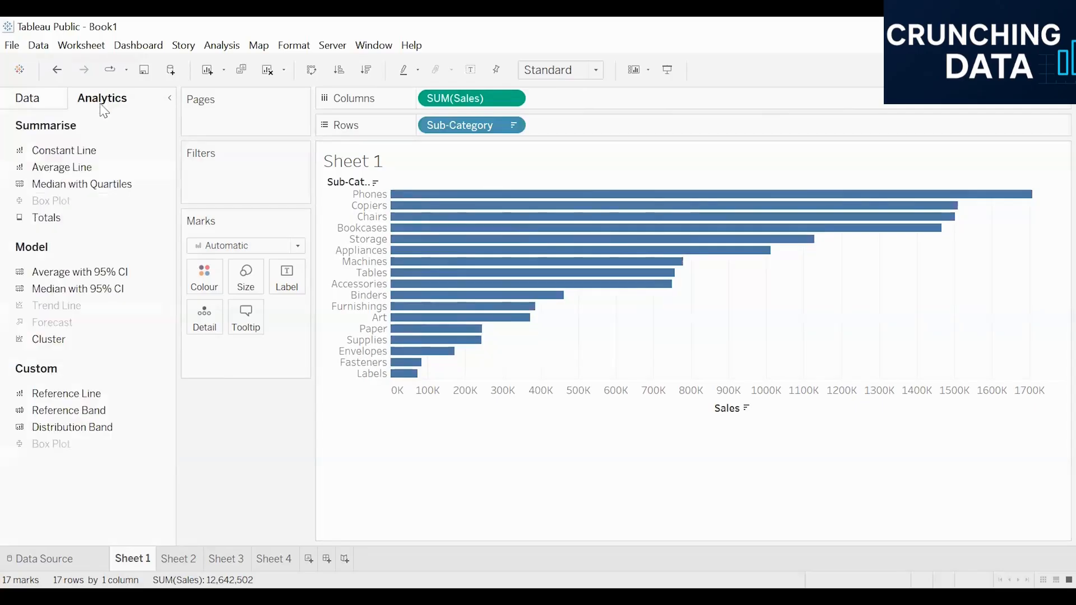
left_click_drag(60, 167, 597, 215)
left_click_drag(460, 209, 459, 205)
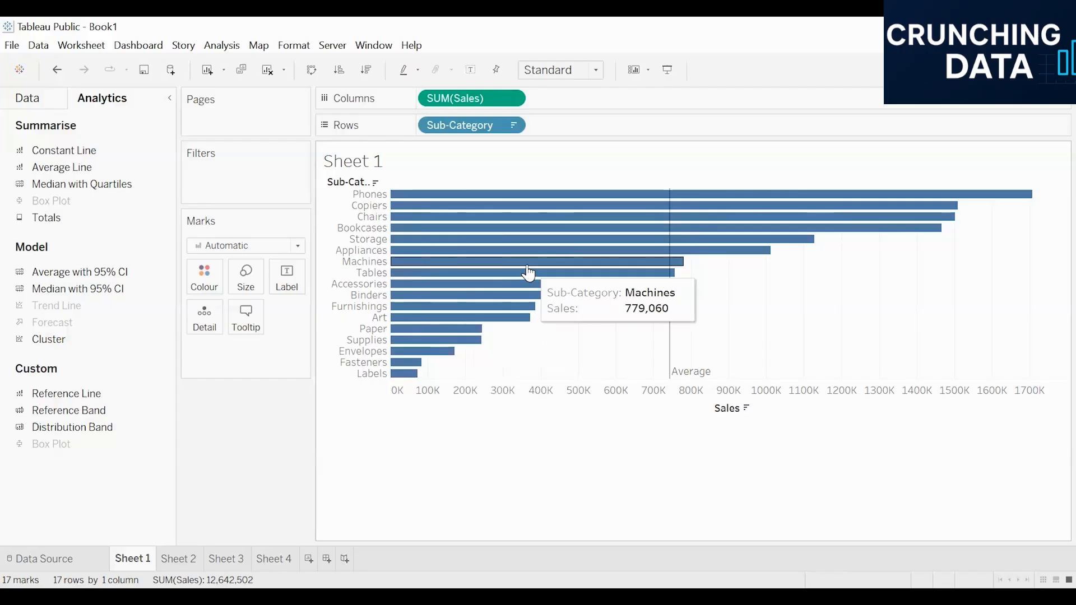
mouse_move(682, 380)
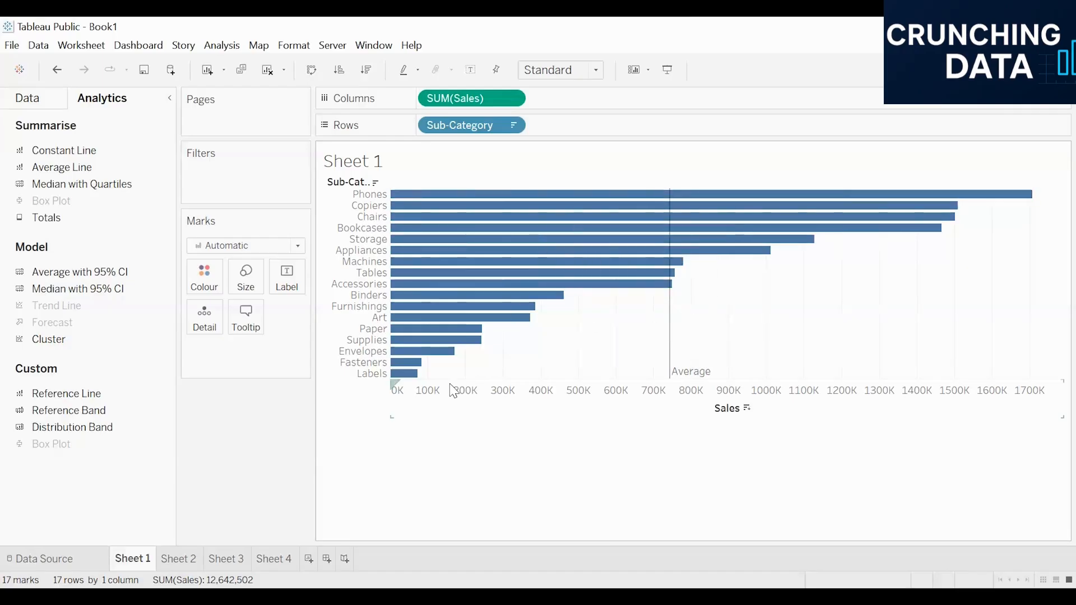
mouse_move(666, 346)
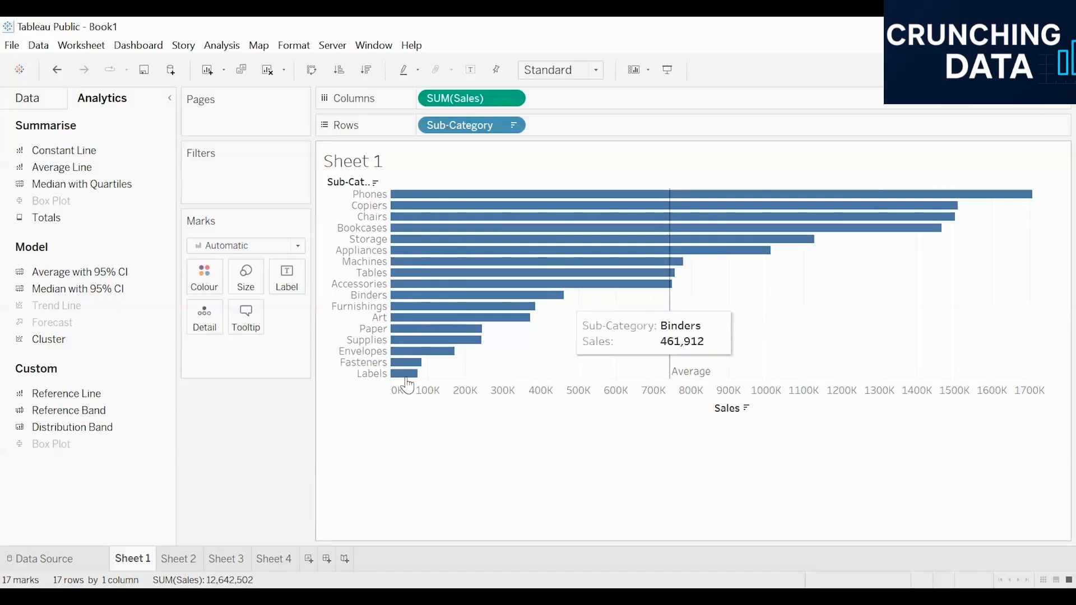
mouse_move(394, 377)
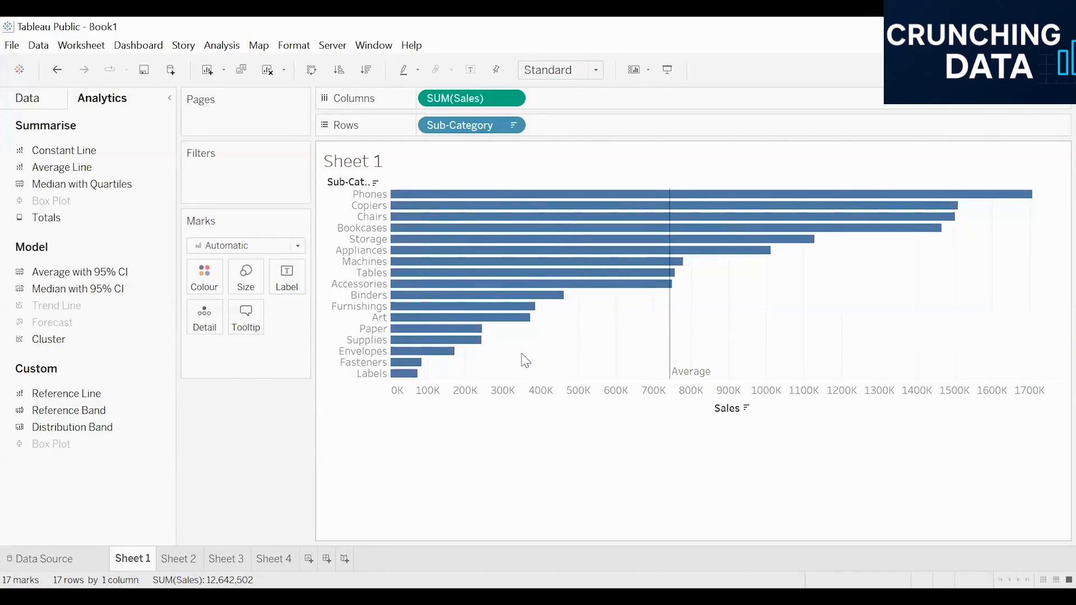
Format the average reference line with the dotted pattern, a red colour and 100% opacity
right_click(669, 327)
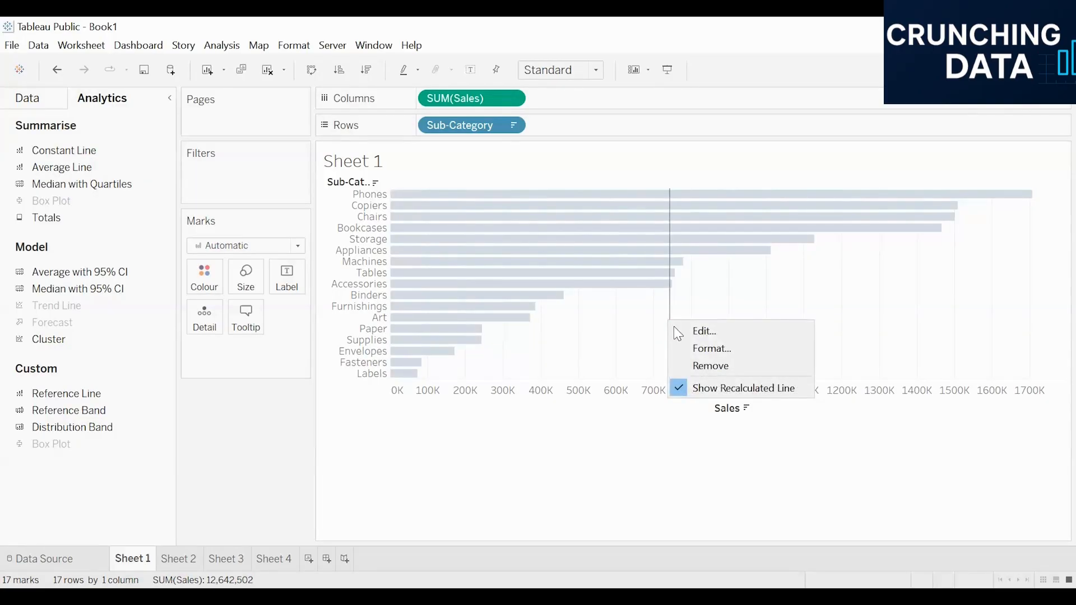
left_click(705, 348)
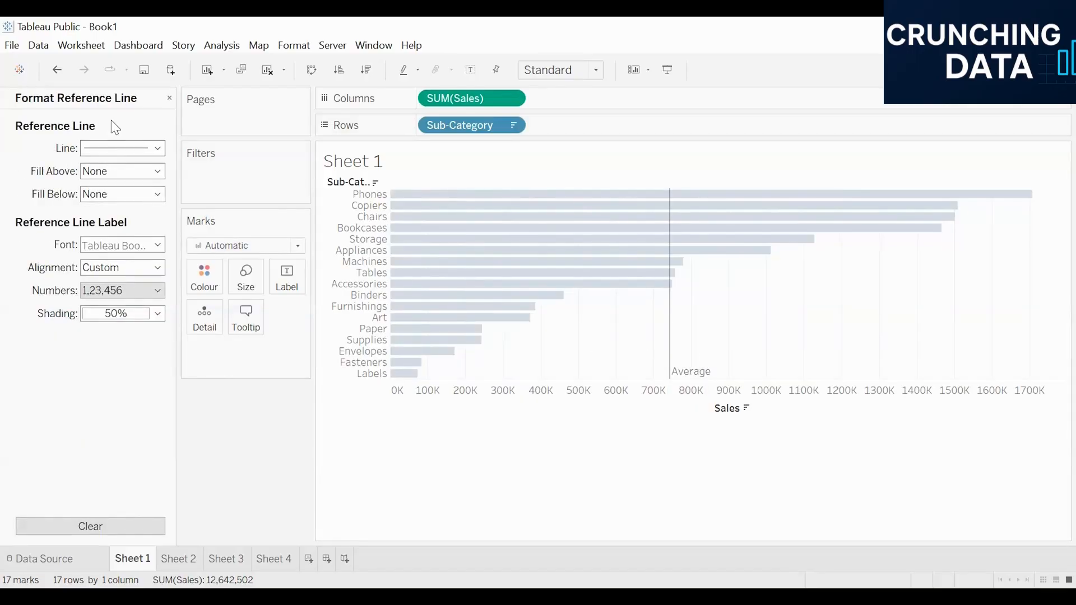
left_click(133, 150)
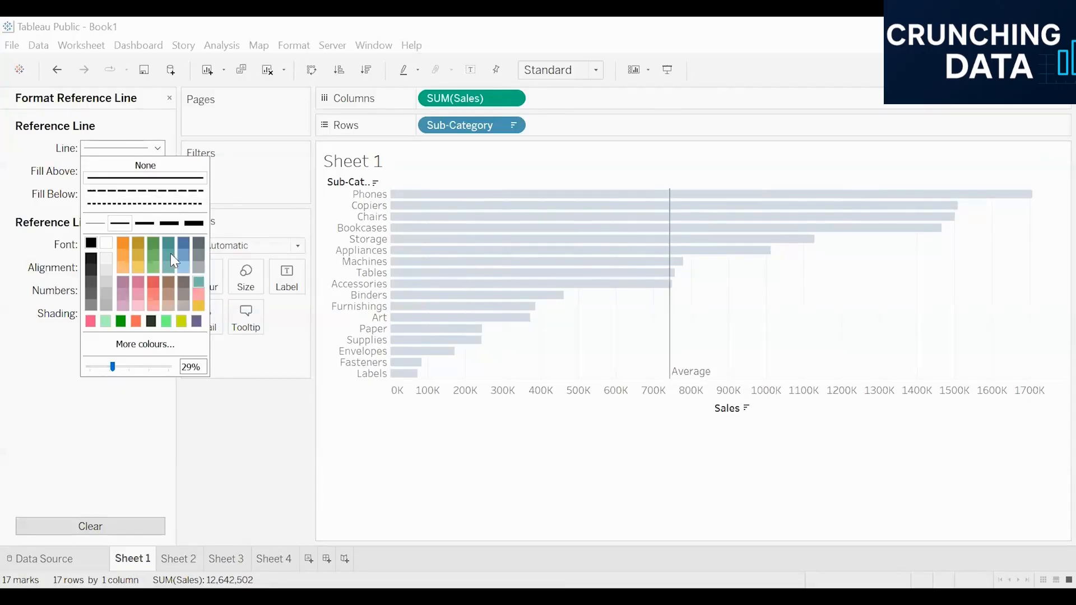
left_click(142, 205)
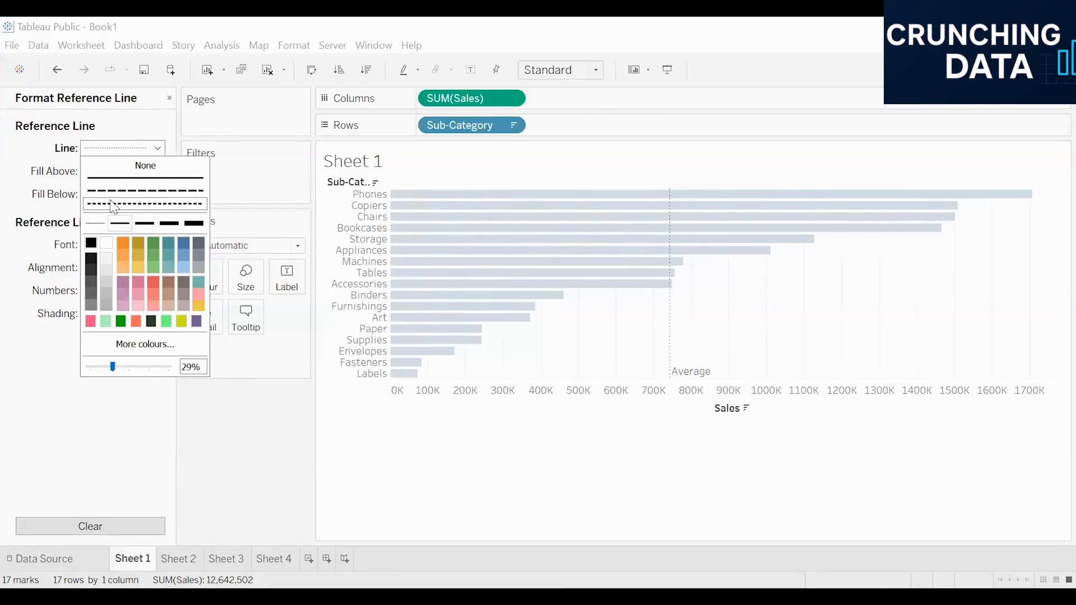
left_click(154, 282)
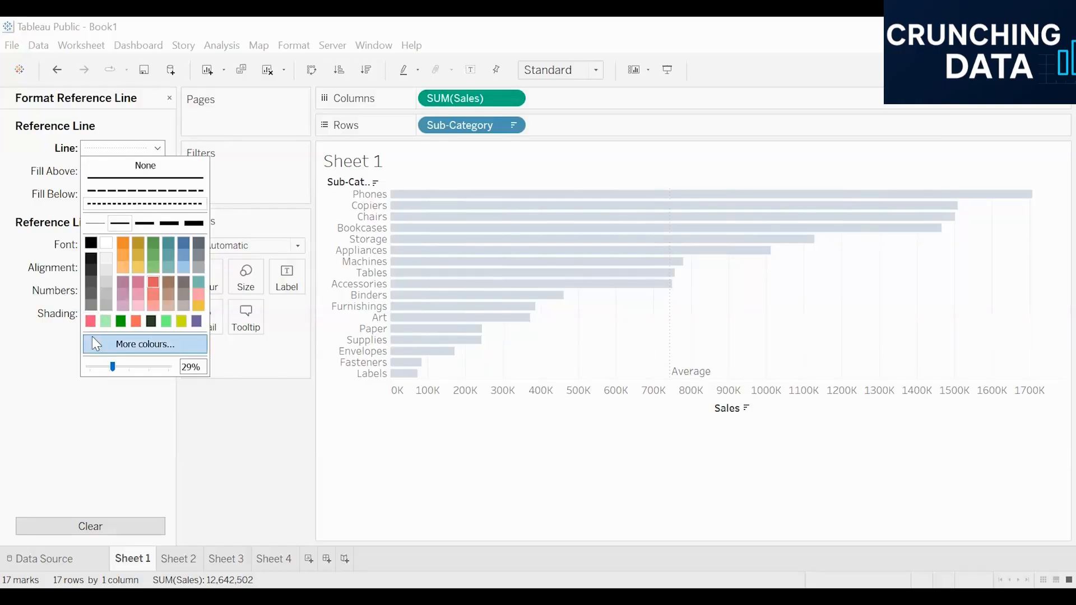
left_click_drag(112, 367, 155, 365)
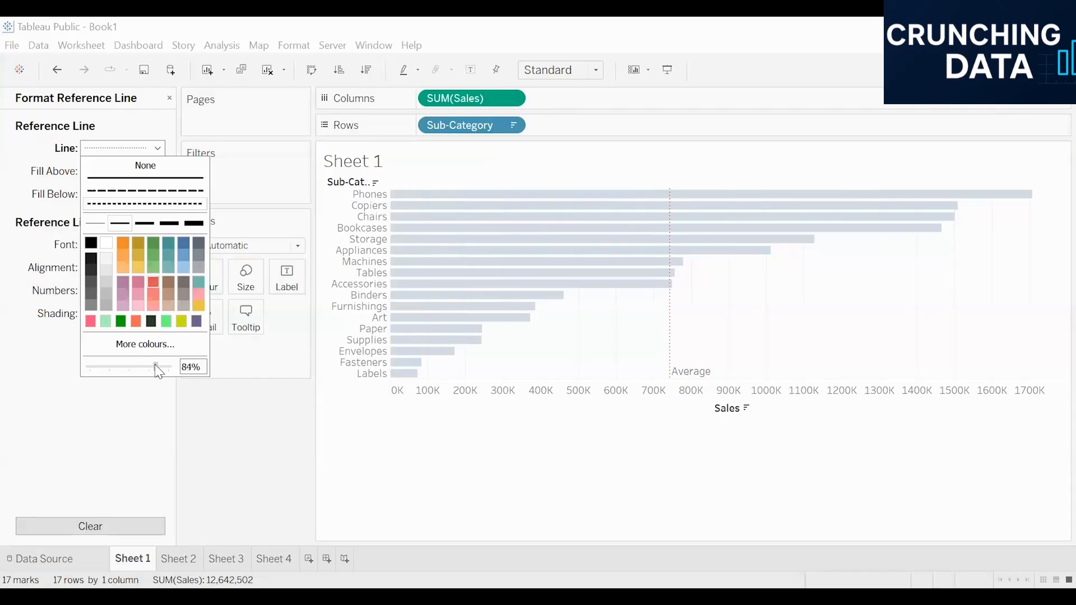
left_click(667, 305)
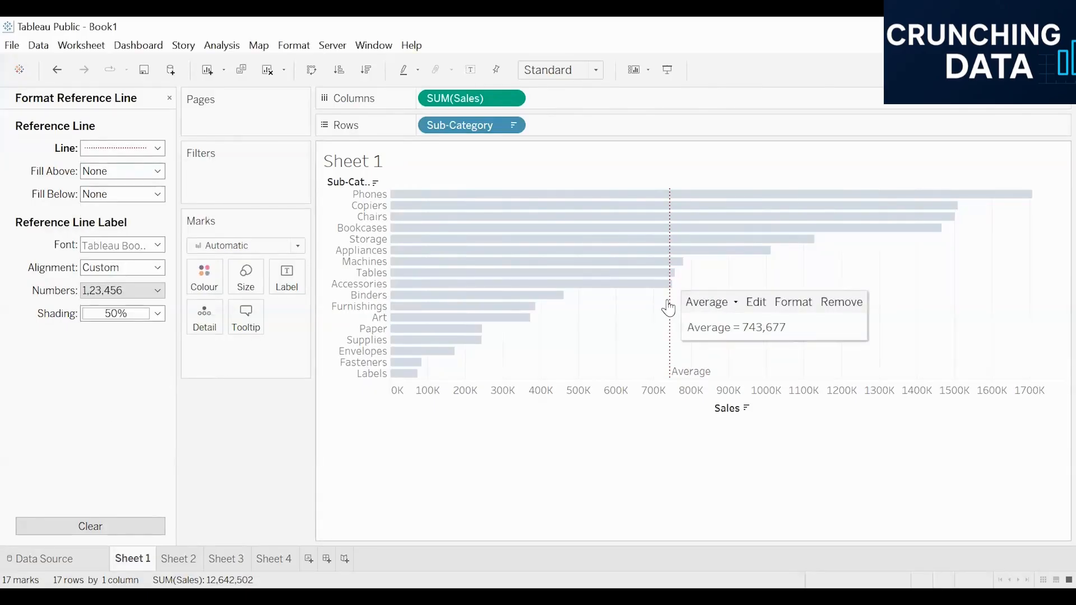
Thicken the dotted average line to the second-thickest line weight
left_click(129, 149)
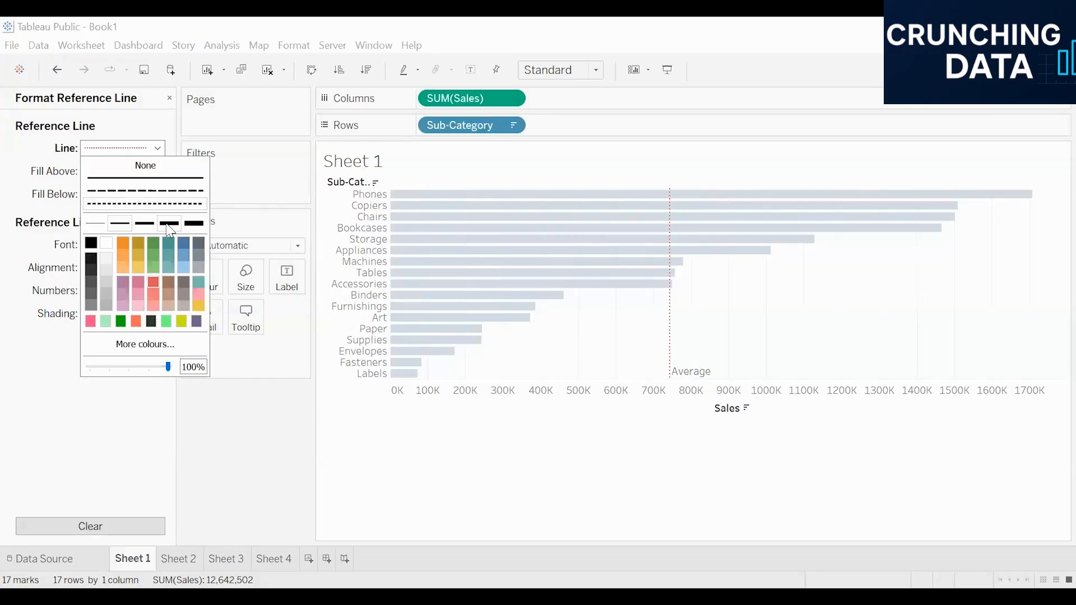
left_click(148, 226)
left_click(165, 225)
left_click(585, 530)
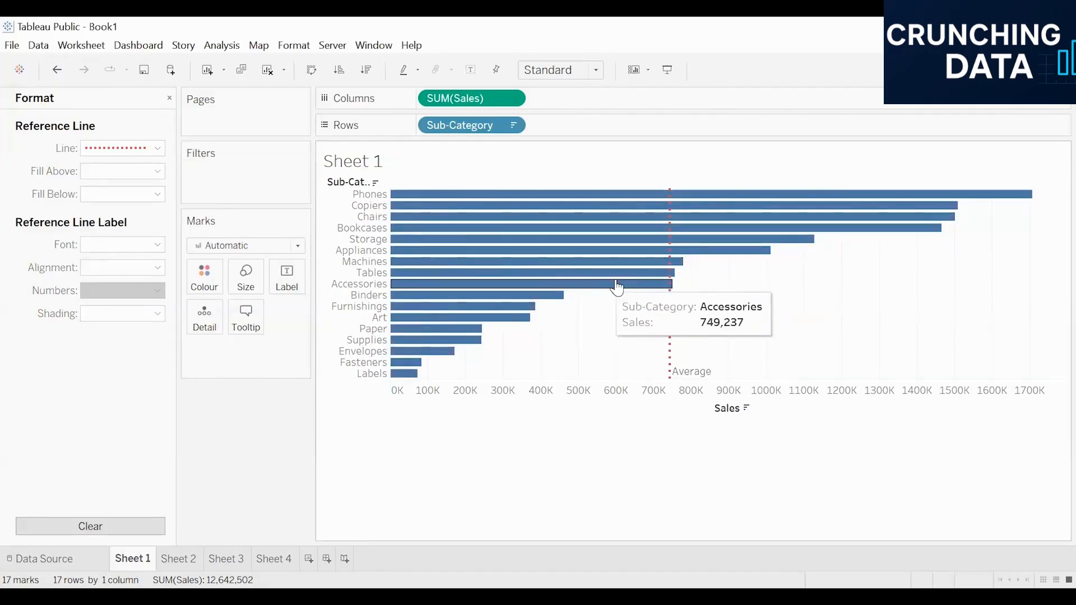
Shade the area above the average line light beige and the area below it pale pink
left_click(669, 339)
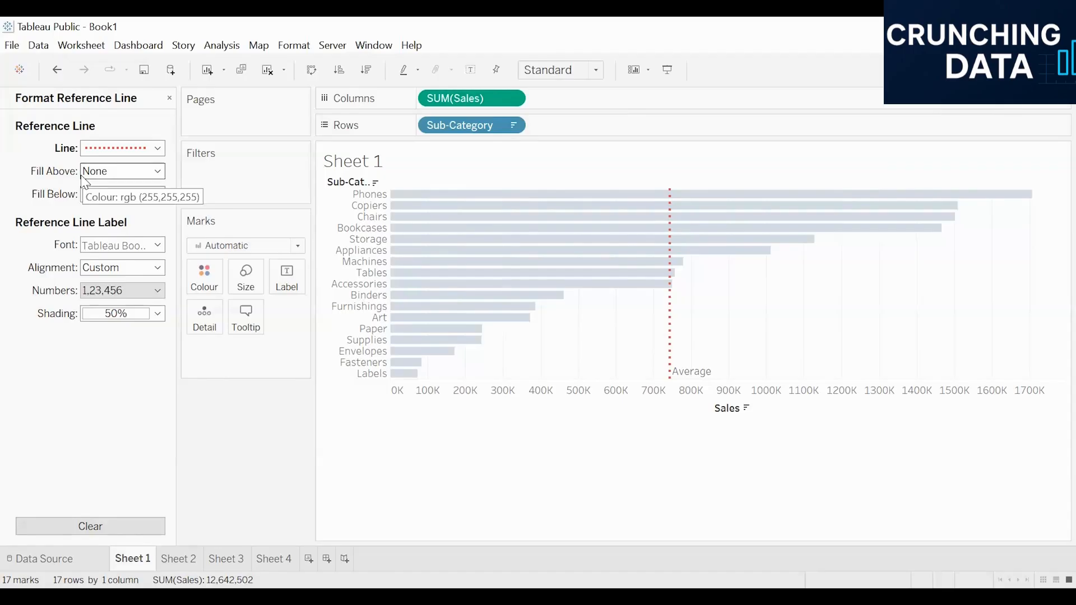
left_click(147, 179)
left_click(123, 221)
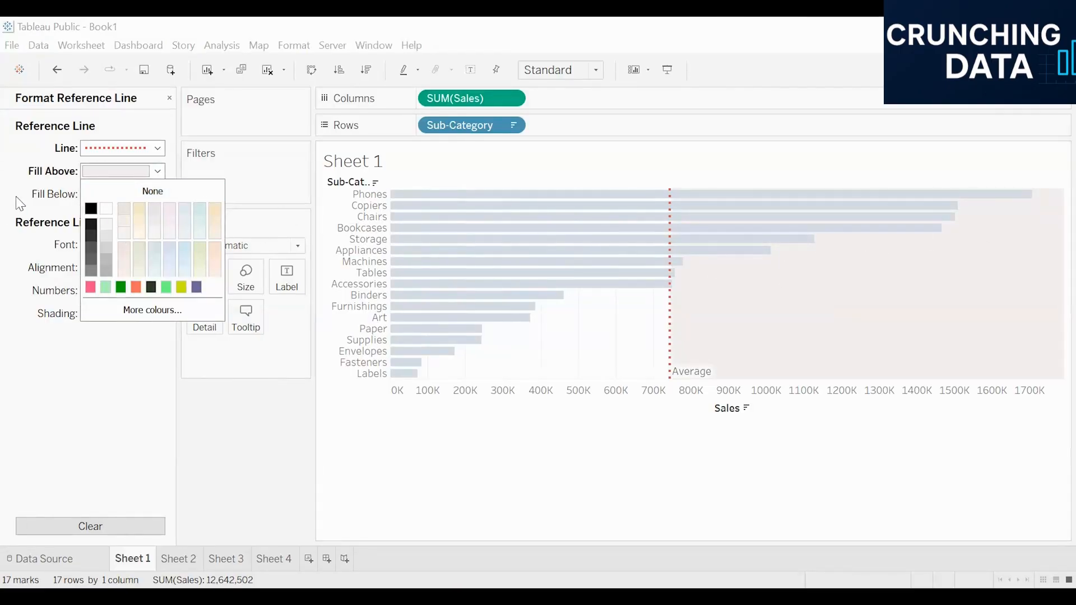
left_click(116, 196)
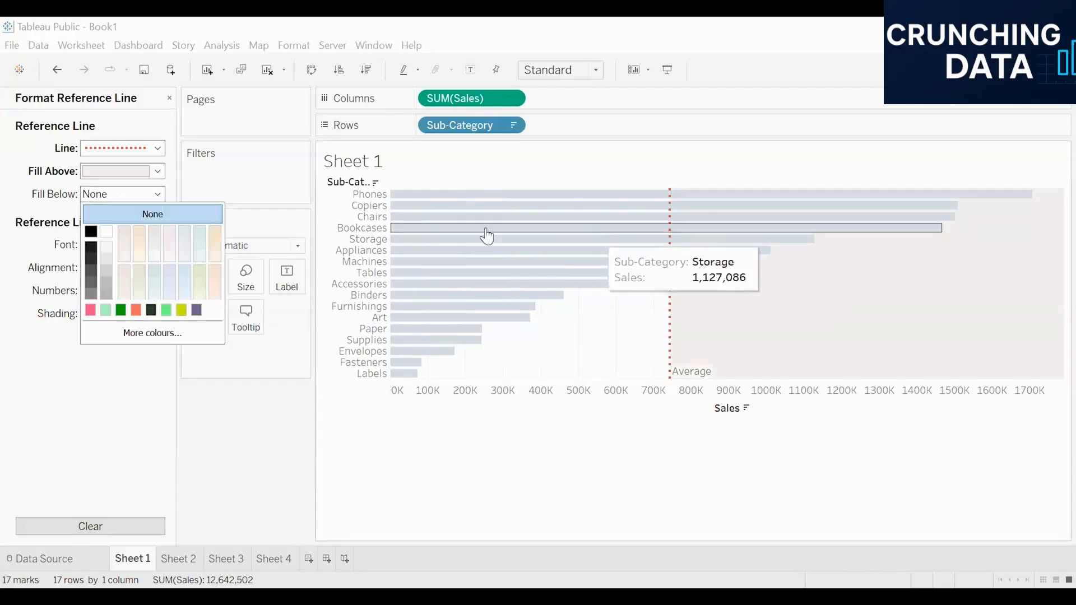
left_click(169, 258)
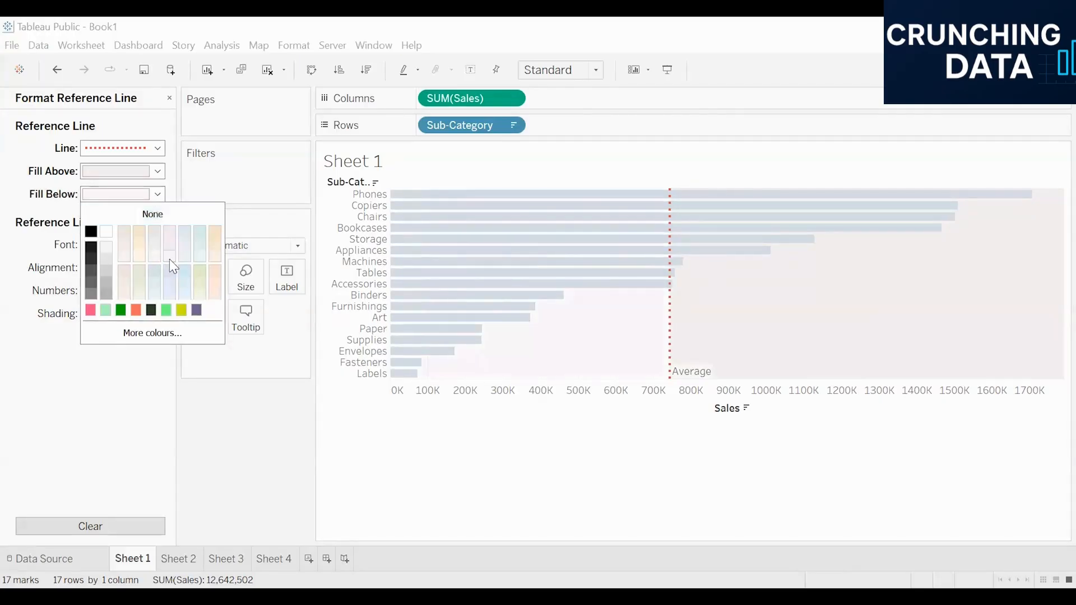
left_click(541, 484)
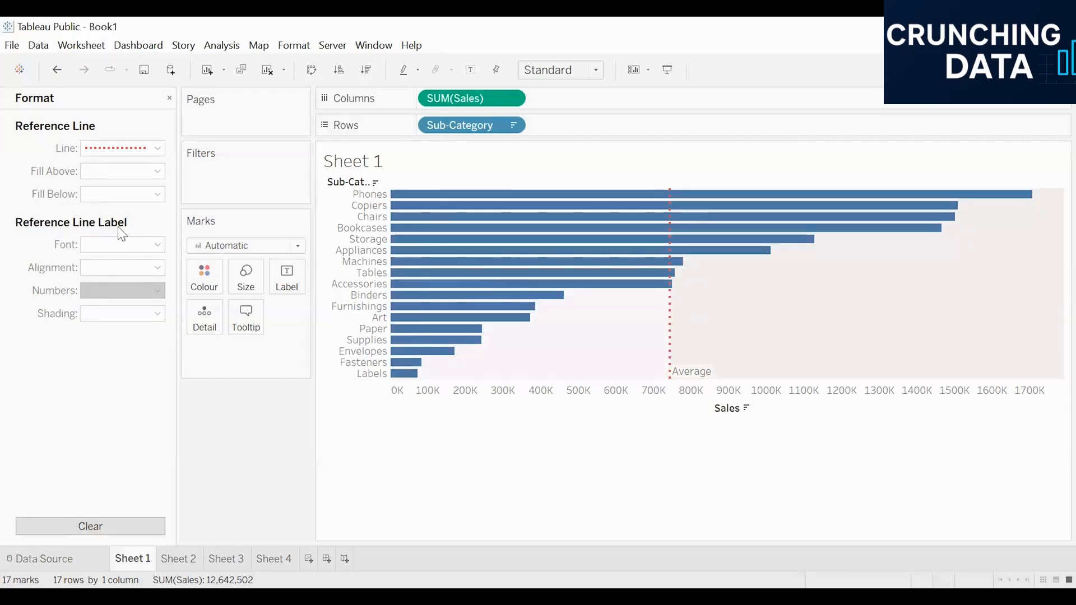
left_click(670, 309)
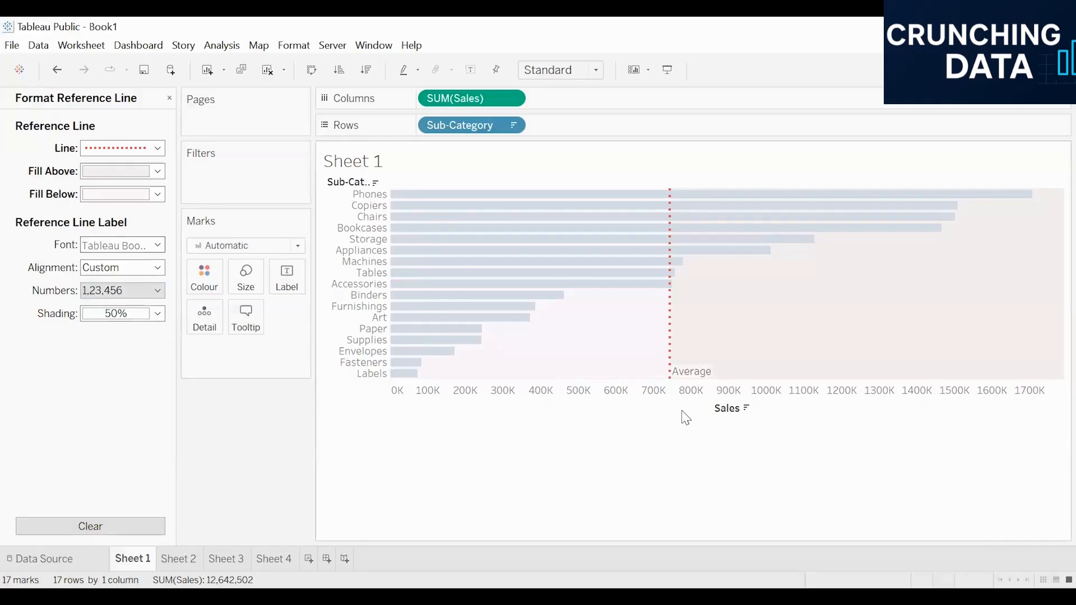
mouse_move(700, 376)
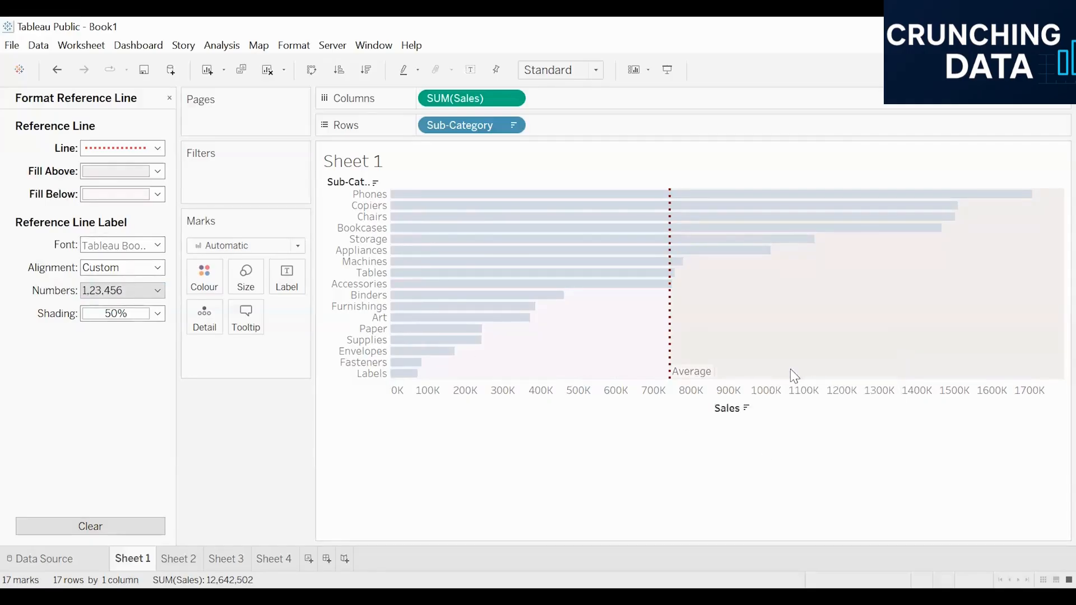
double_click(691, 373)
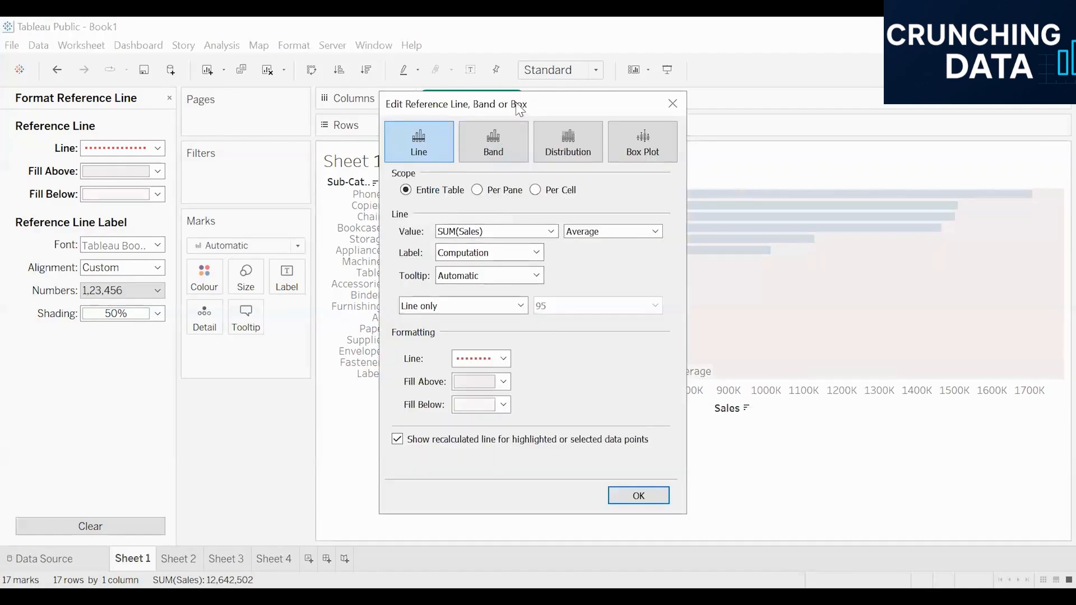
left_click_drag(527, 104, 202, 46)
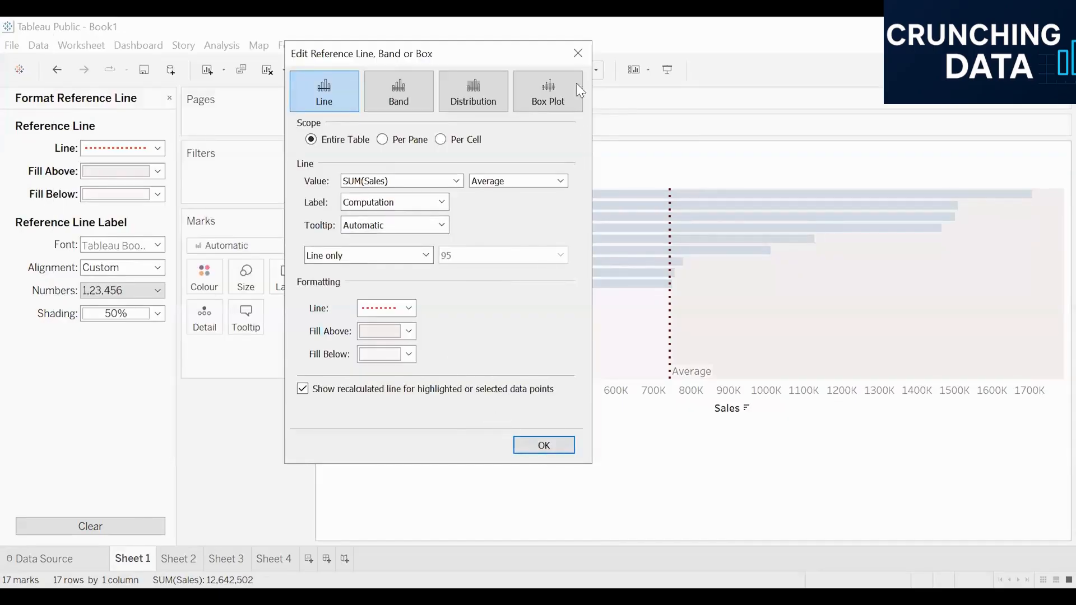
left_click(577, 53)
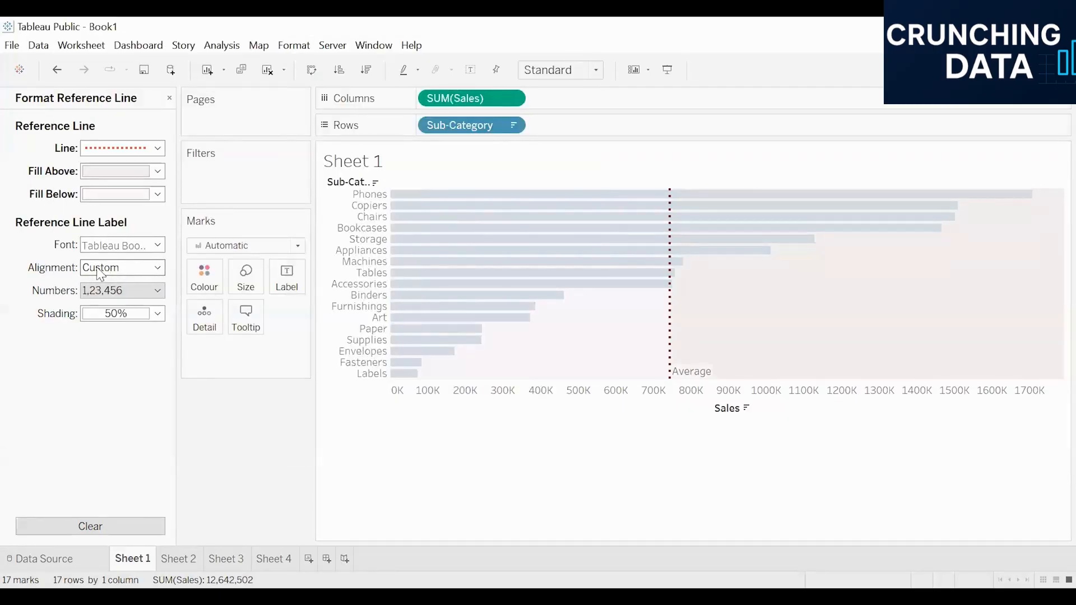
Align the average line's label horizontally right and vertically bottom, with its text direction rotated to read upward
left_click(133, 273)
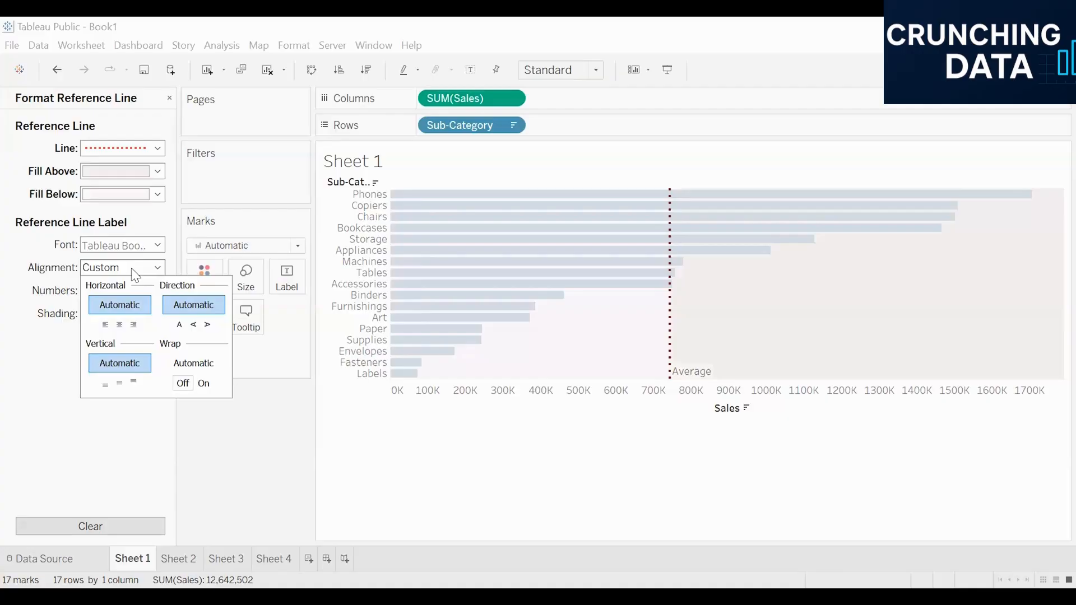
mouse_move(682, 380)
left_click(119, 384)
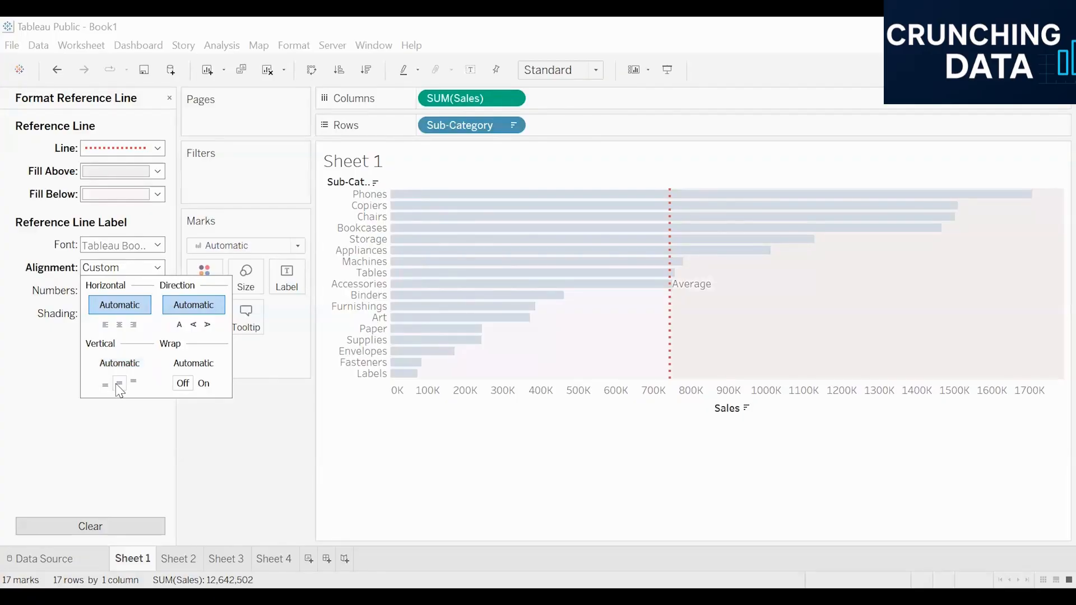
left_click(104, 329)
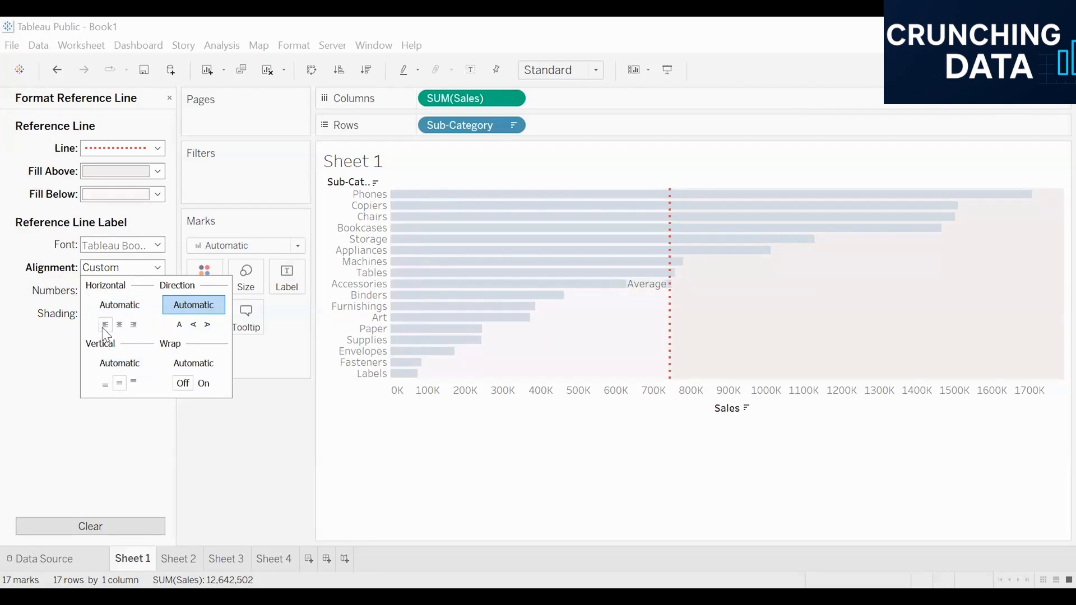
left_click(133, 325)
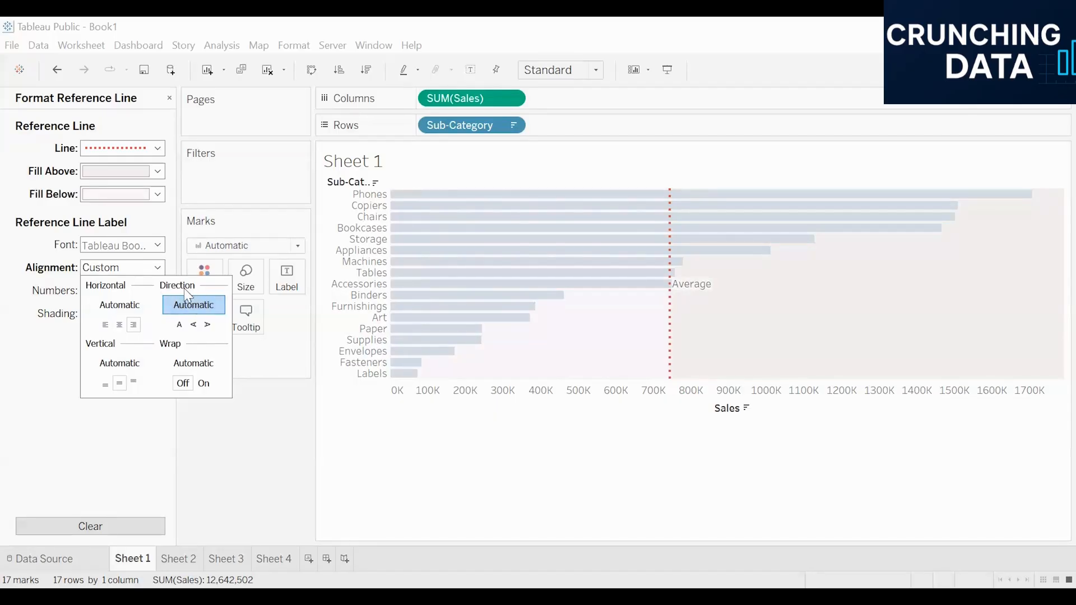
left_click(196, 325)
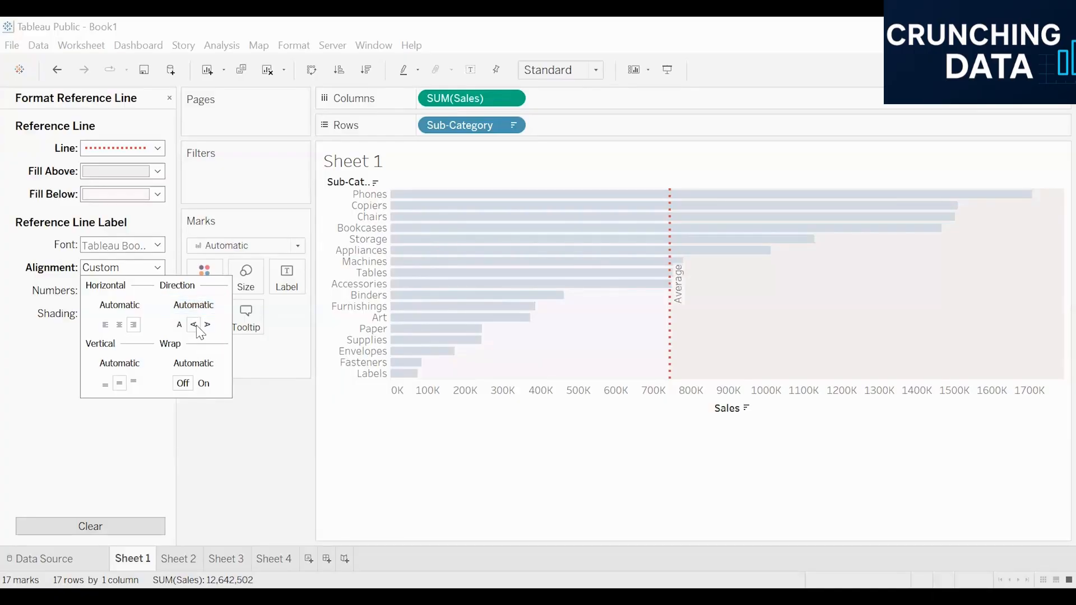
left_click(106, 385)
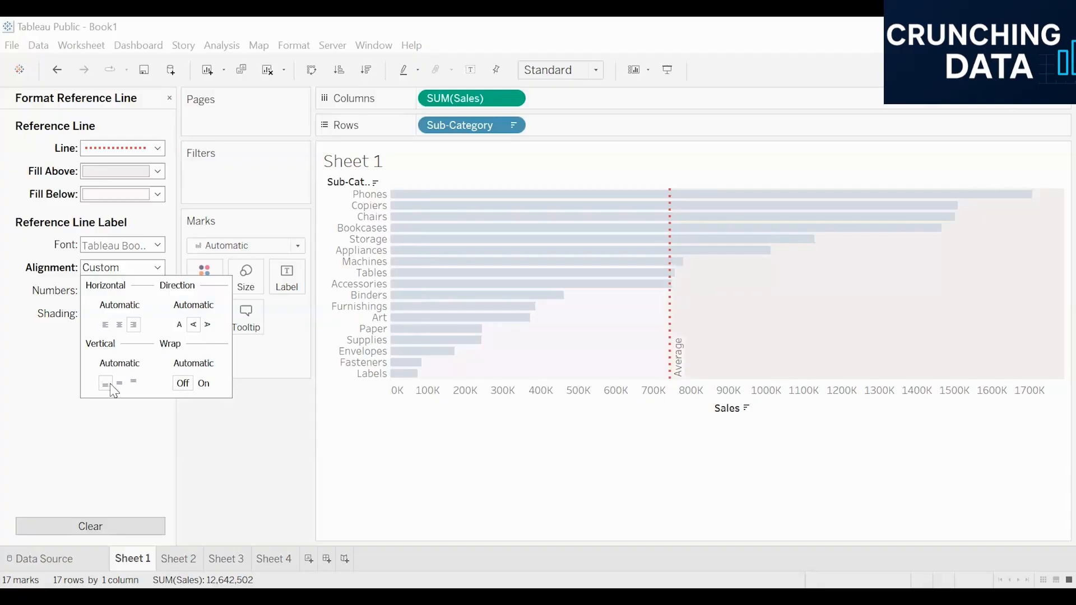
left_click(739, 465)
Edit the average reference line on the sales chart and set its label to Value
mouse_move(676, 357)
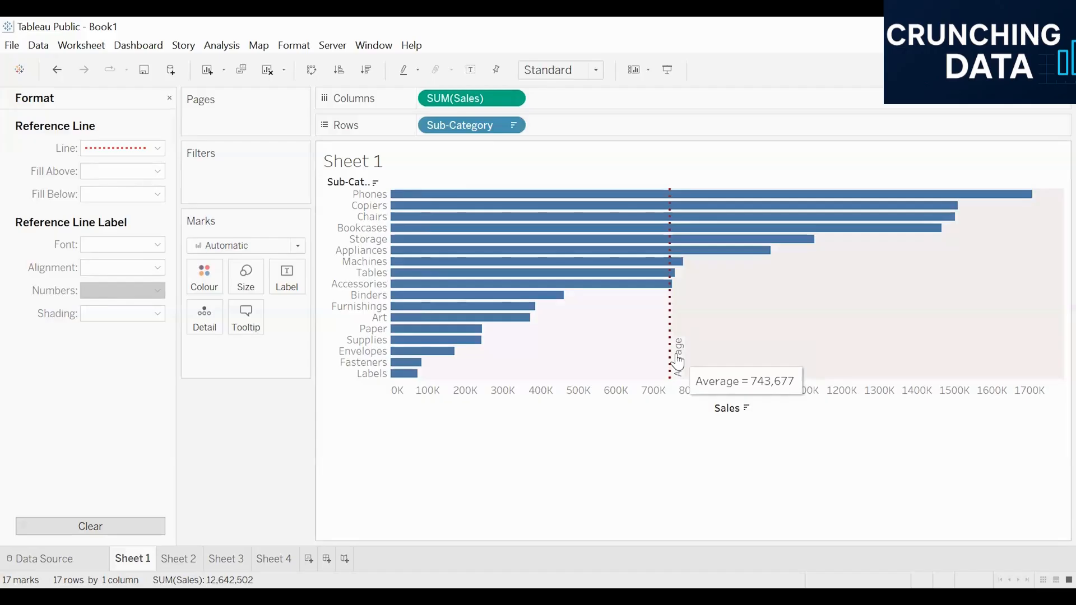
left_click(671, 351)
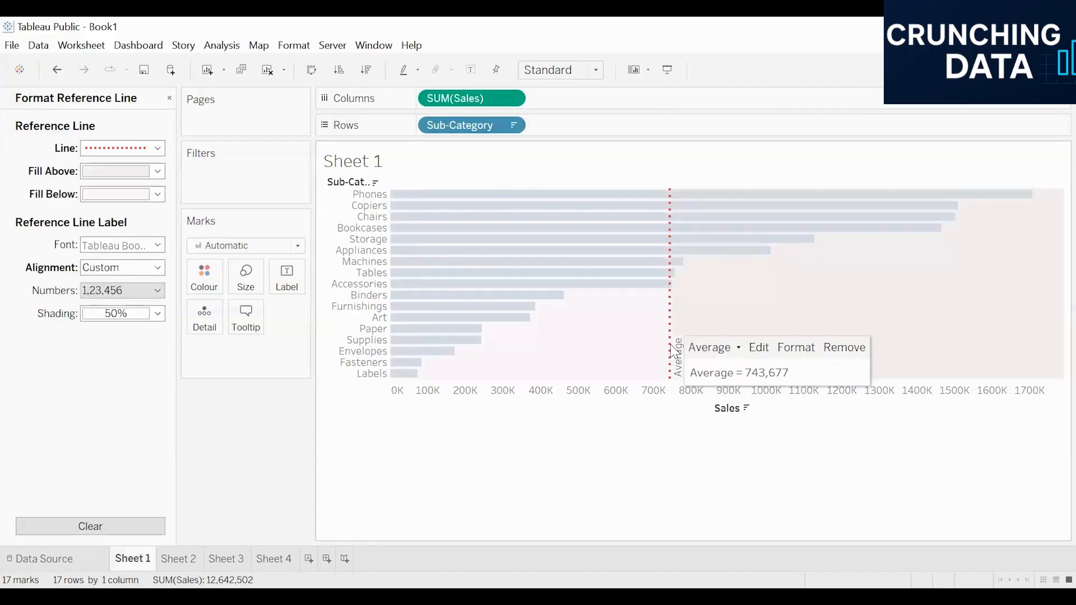
left_click(760, 348)
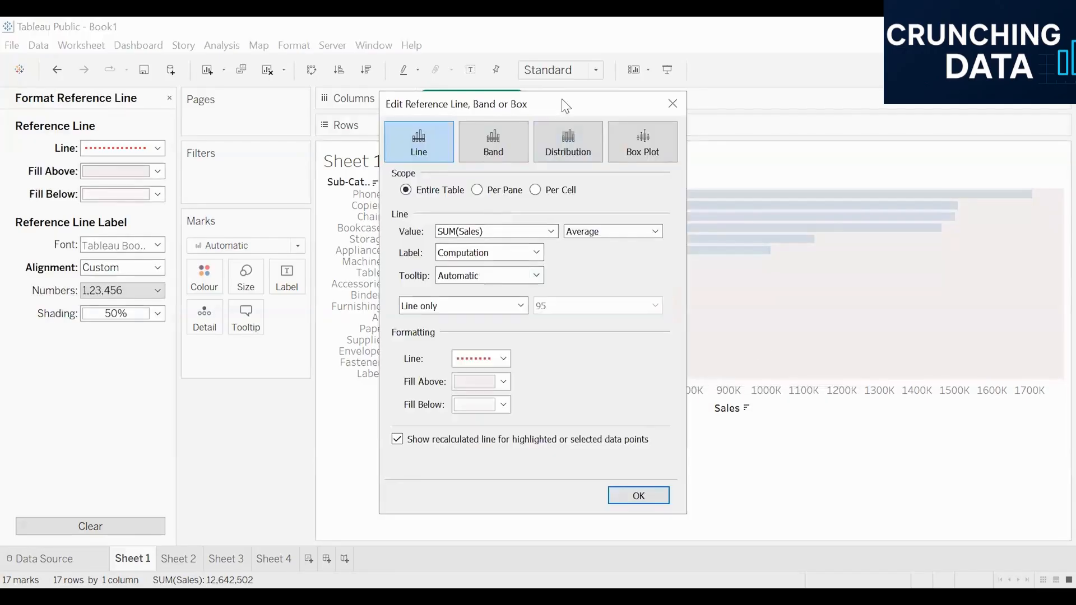
left_click_drag(553, 101, 244, 49)
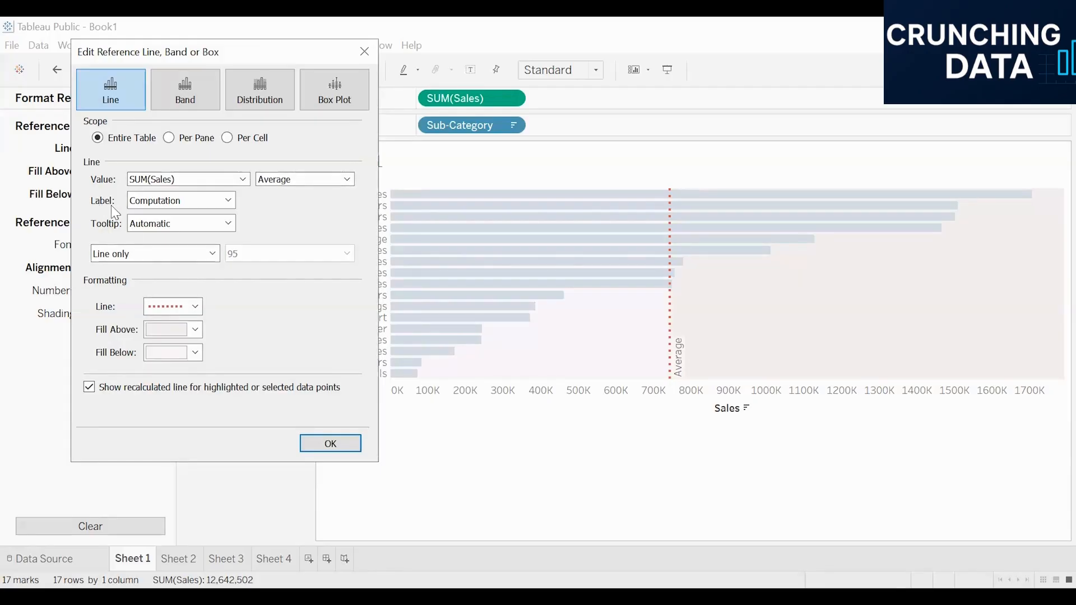
left_click(192, 203)
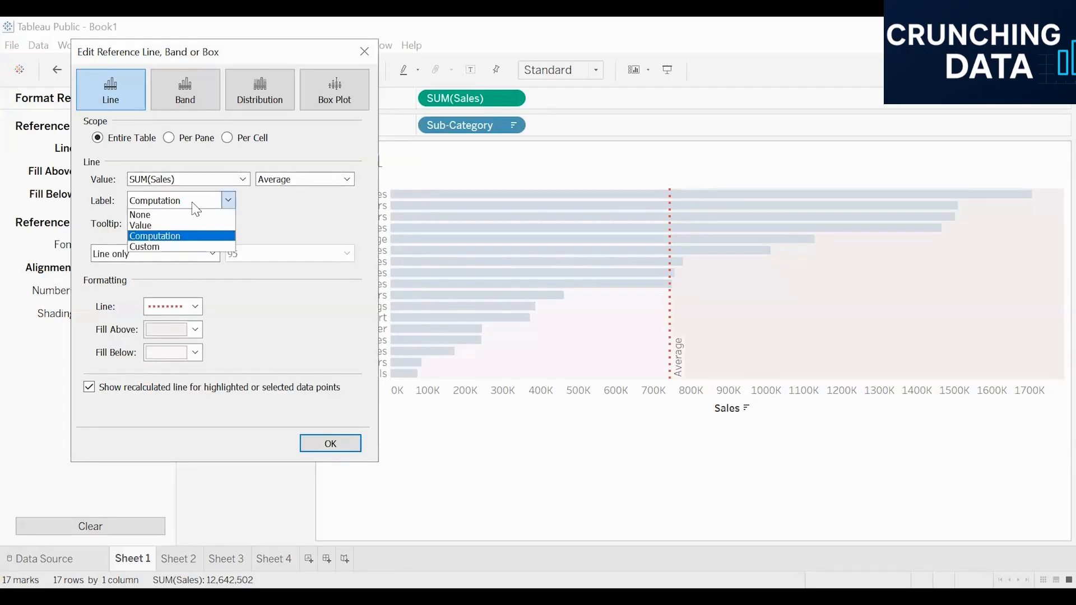
left_click(167, 225)
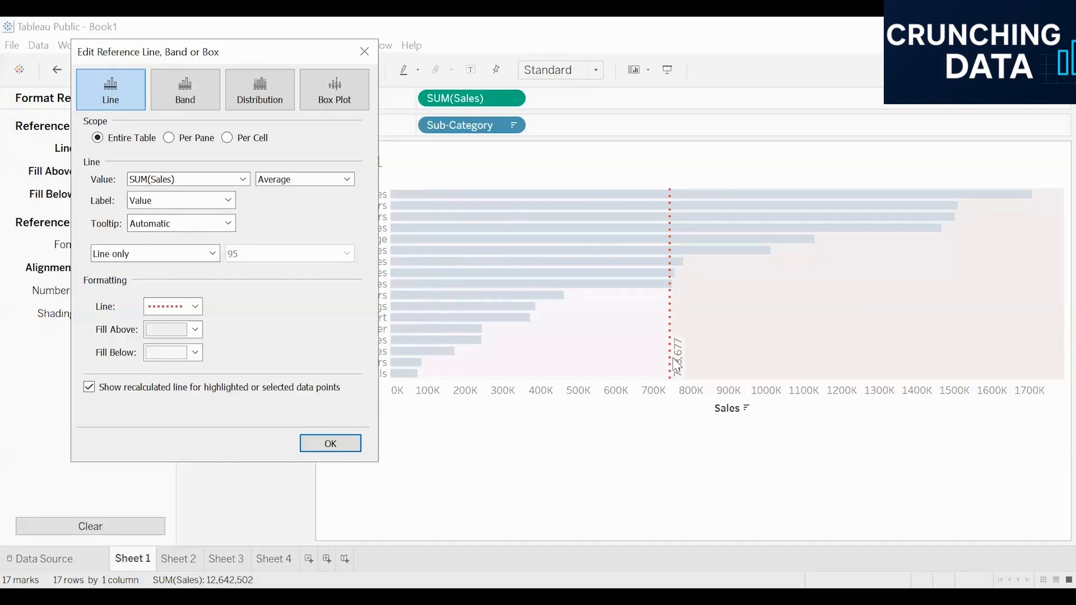
Try a Custom label for the average line, set the label back to Computation and accept the settings
left_click(200, 206)
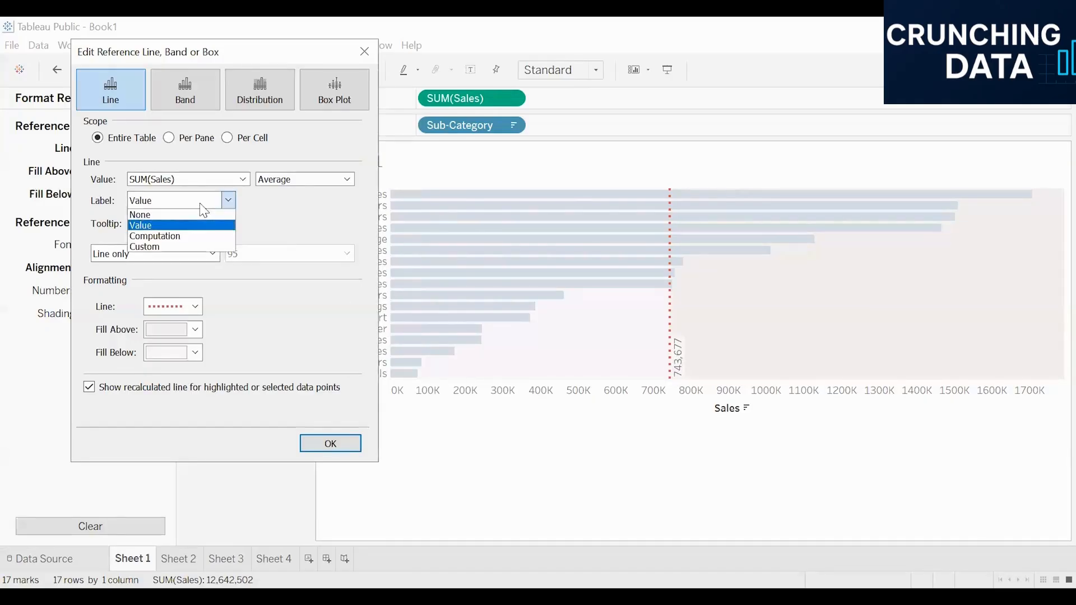
left_click(168, 247)
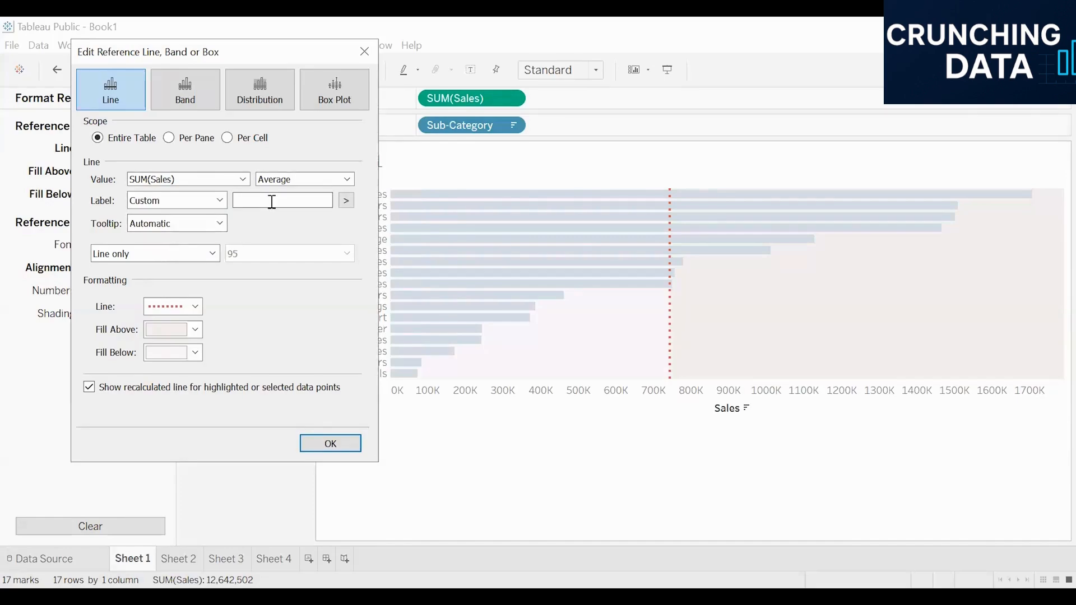
left_click(201, 207)
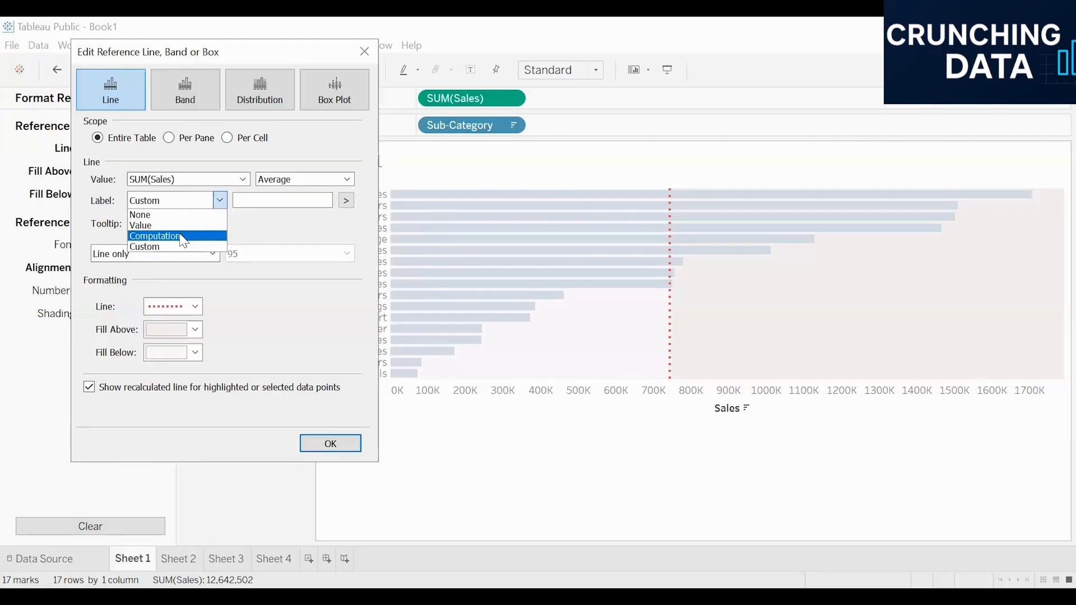
left_click(183, 241)
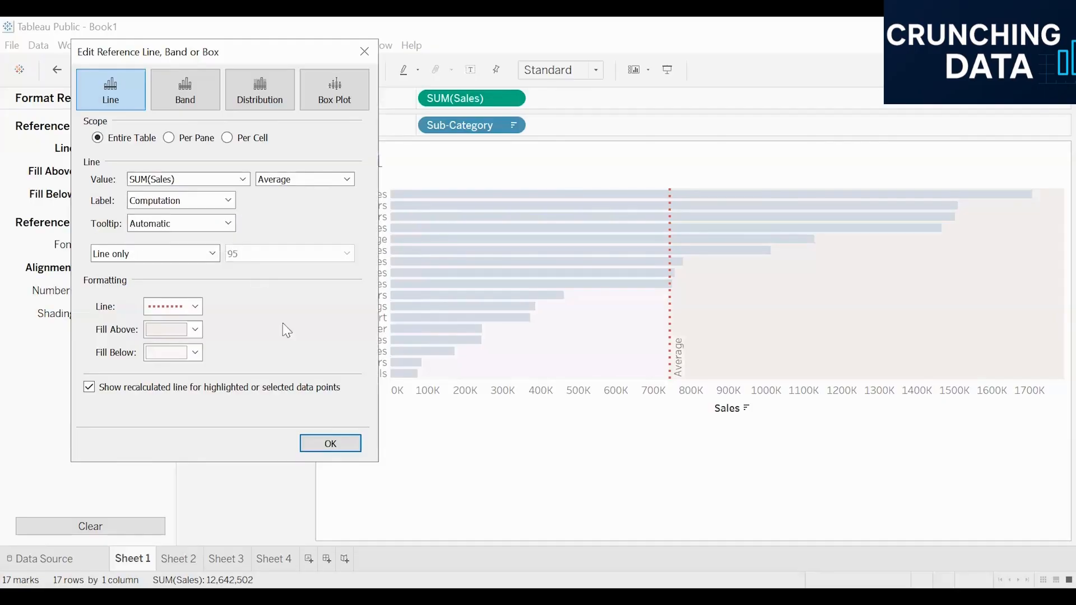
left_click(341, 441)
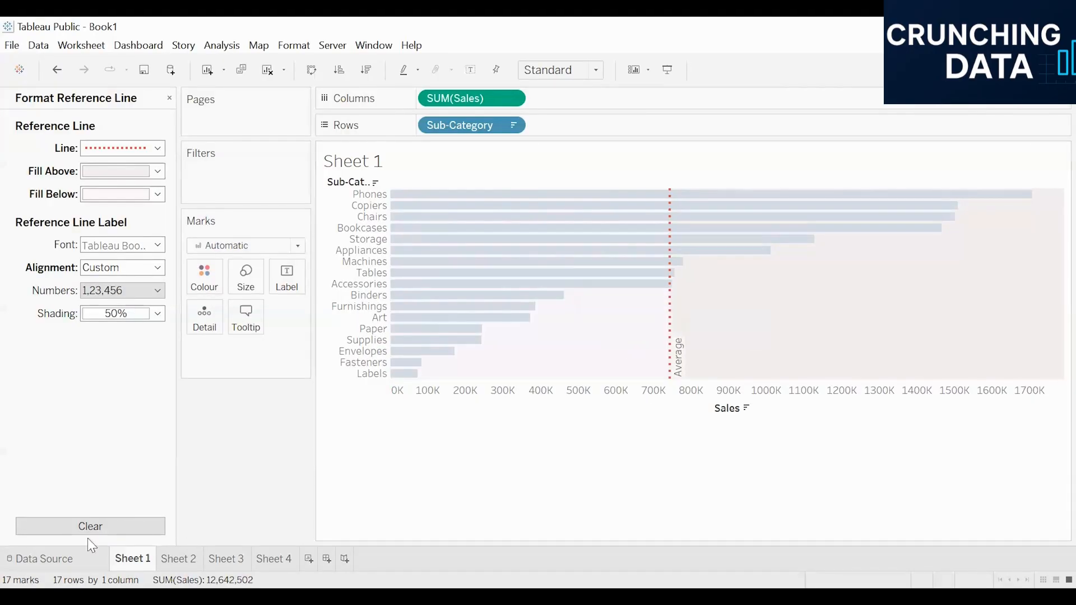
On Sheet 2, build a table of Profit by Sub-Category from the data fields
left_click(188, 559)
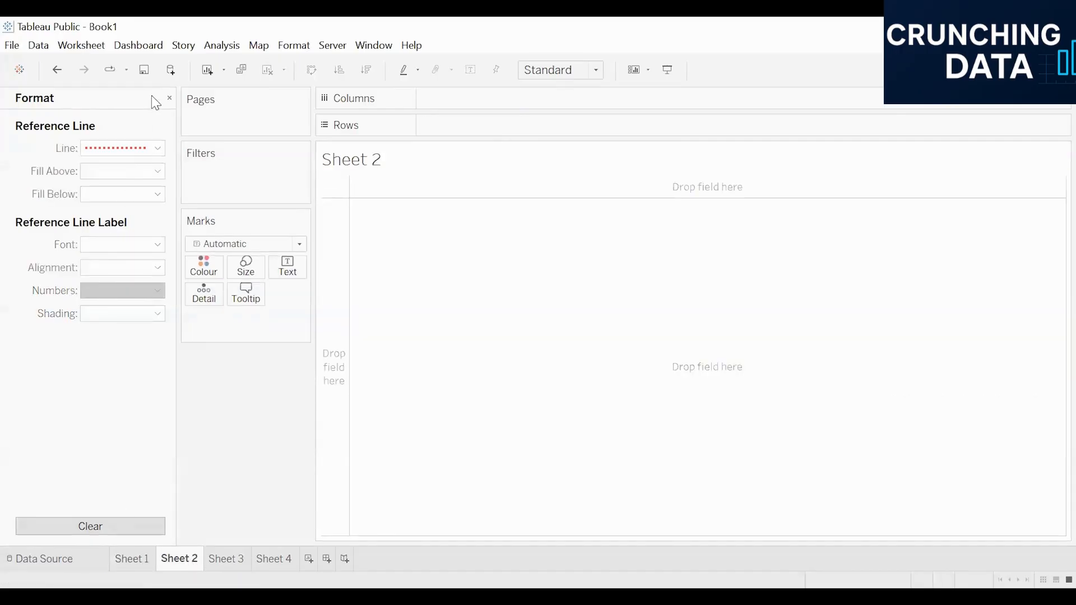
left_click(170, 99)
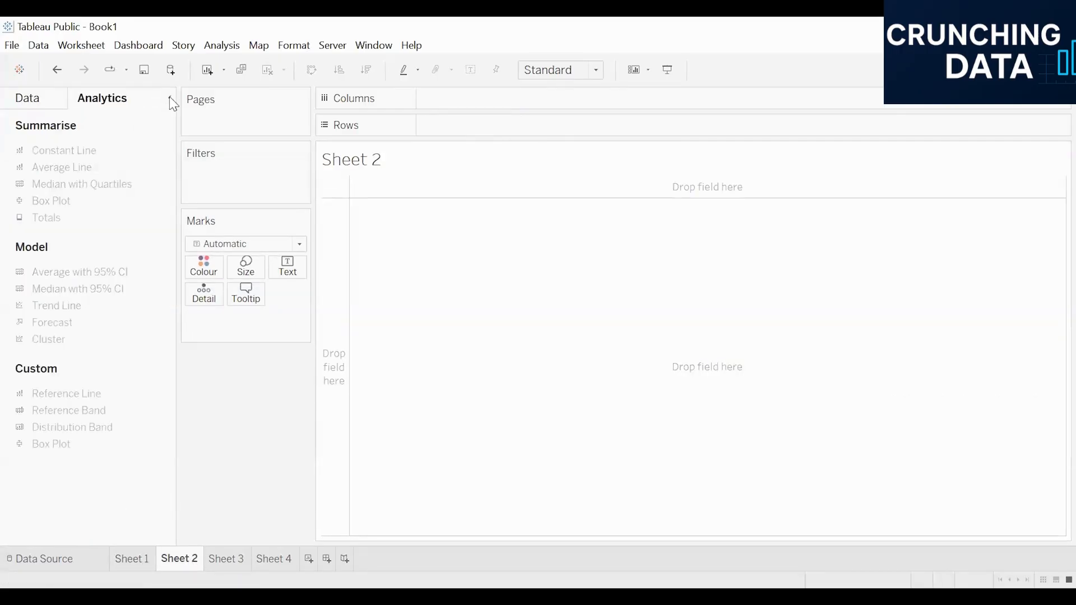
left_click(41, 97)
double_click(90, 346)
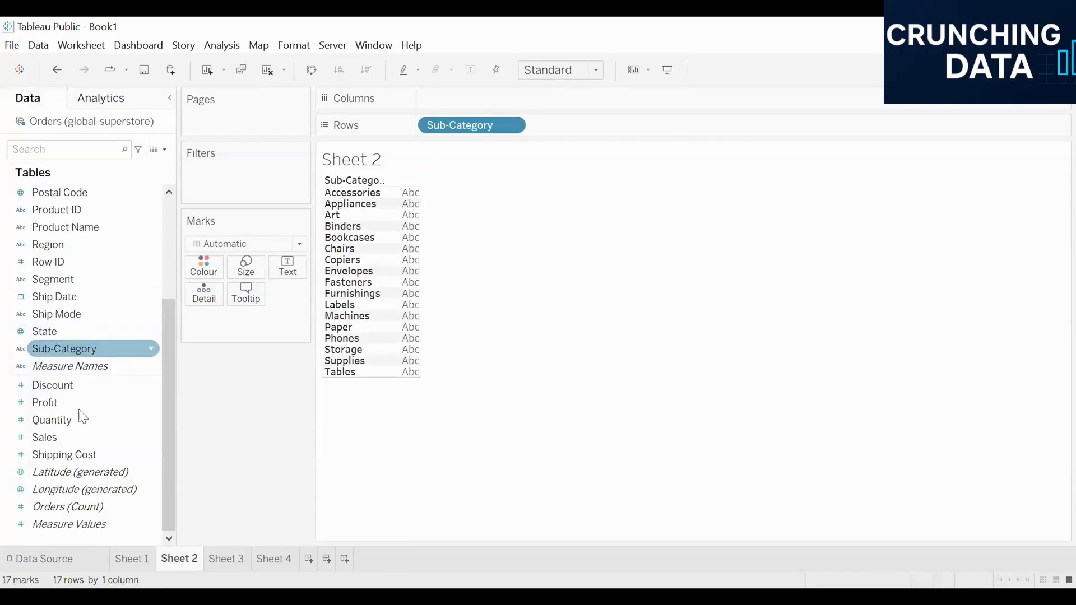
double_click(65, 403)
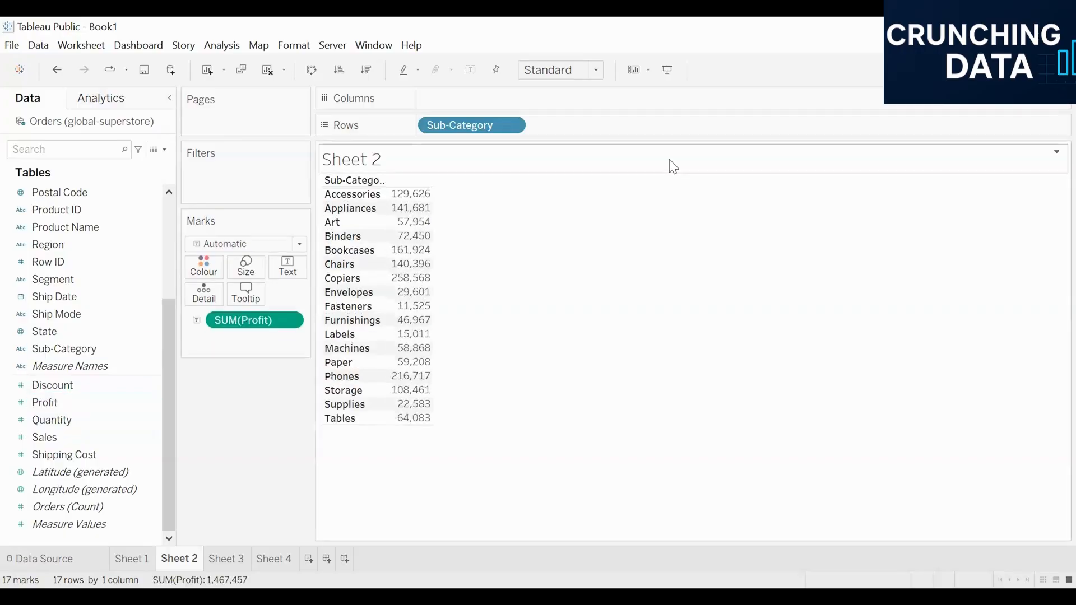
Turn the profit table into a horizontal bar chart sorted in descending order
left_click(1036, 69)
left_click(938, 194)
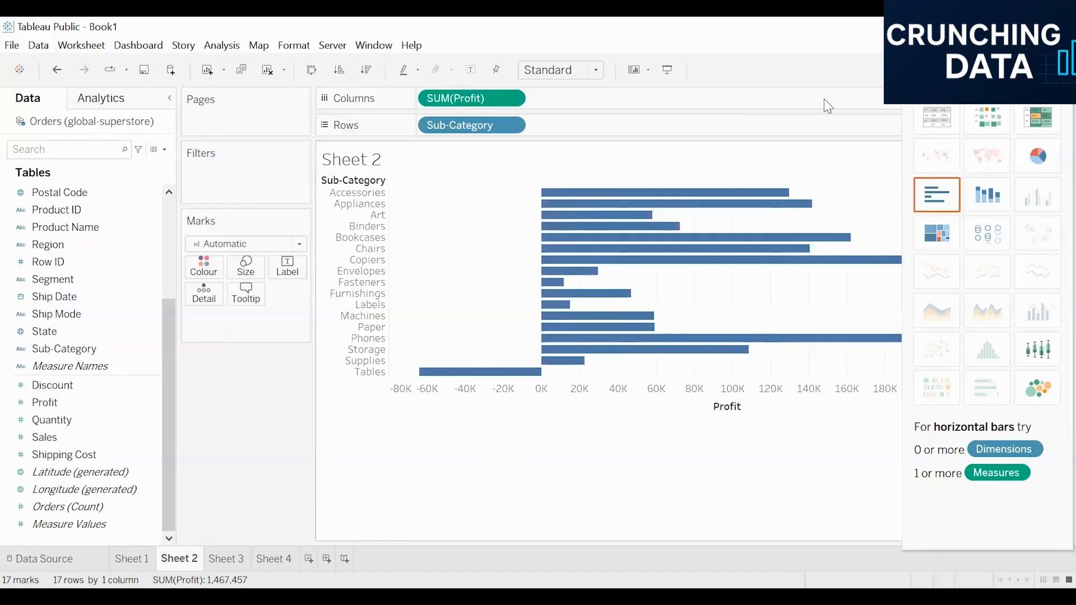
left_click(365, 69)
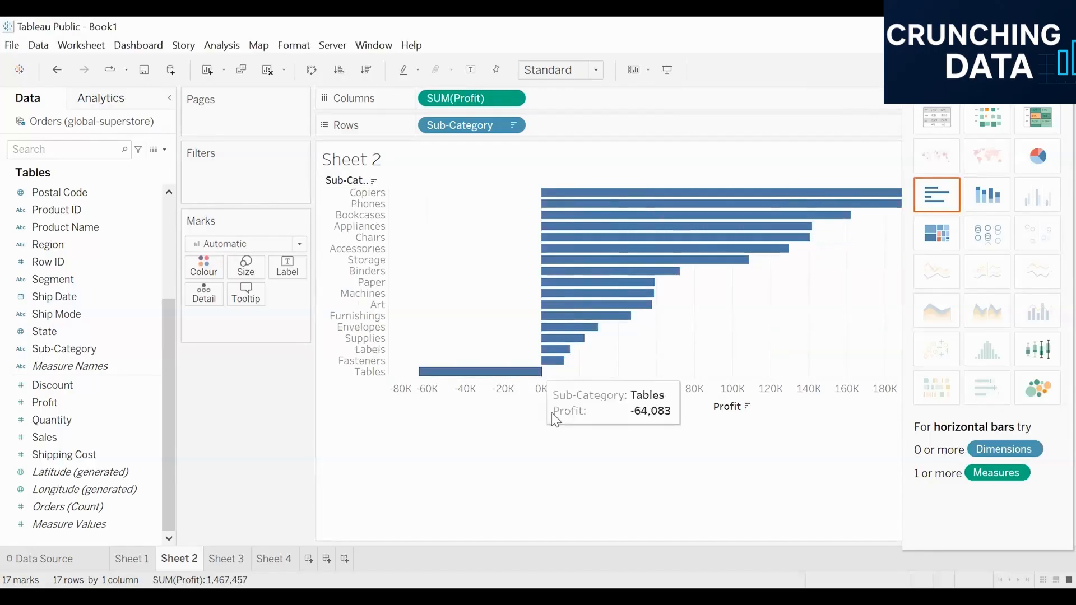
left_click(1036, 70)
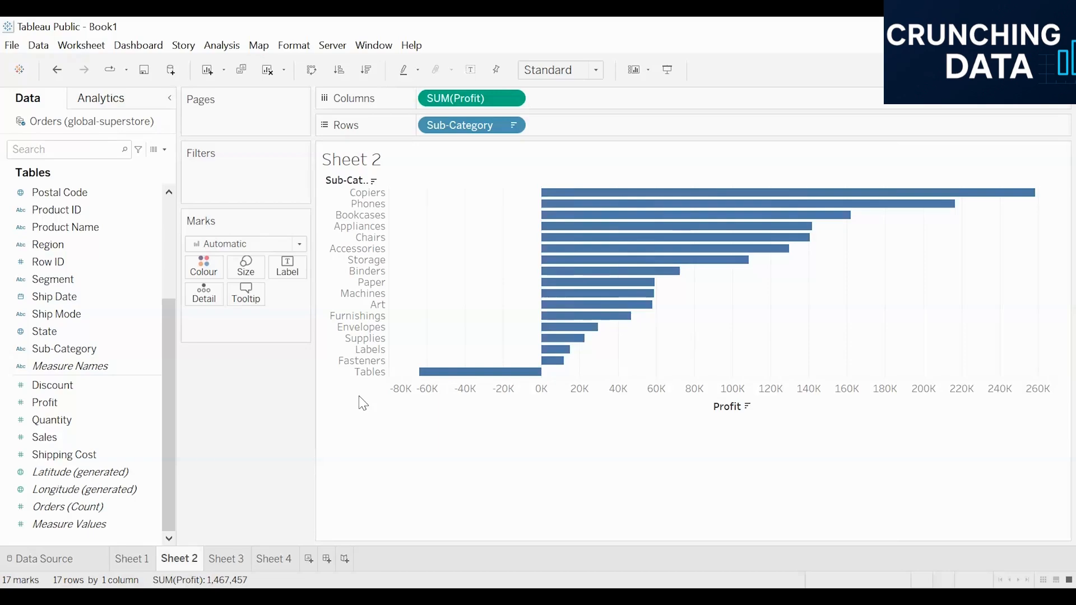
Add Category to the rows ahead of Sub-Category and fit the profit chart to the entire view
left_click(102, 101)
left_click_drag(45, 166, 72, 180)
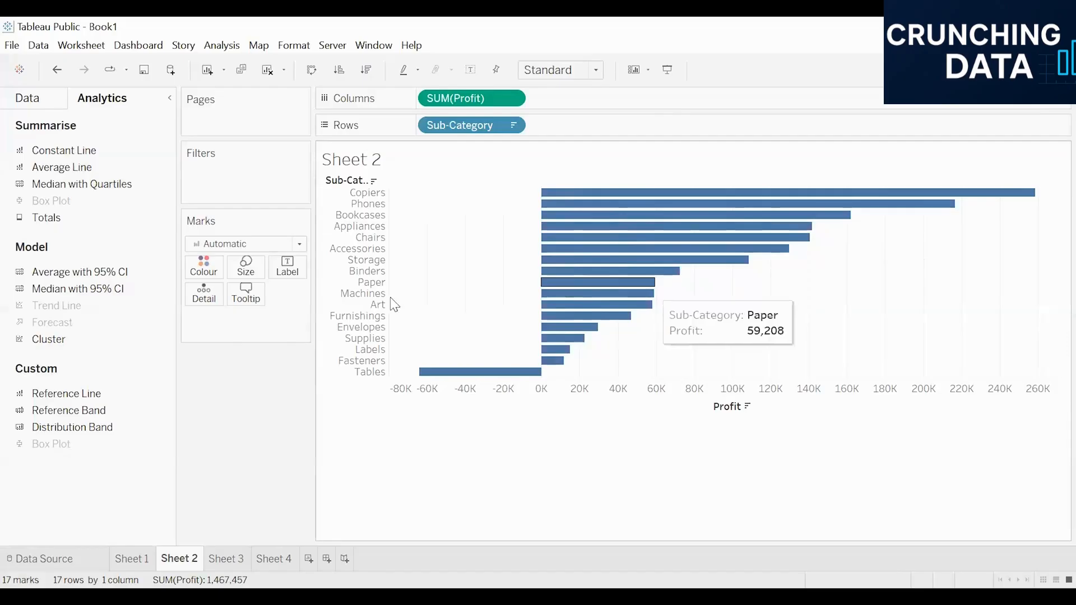
left_click(31, 100)
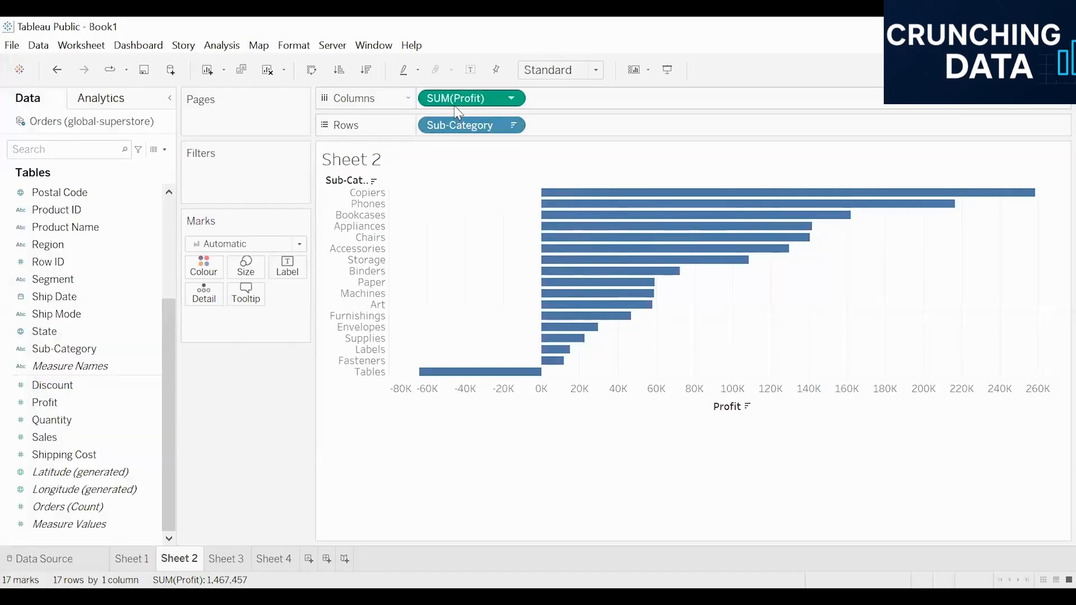
left_click(473, 131)
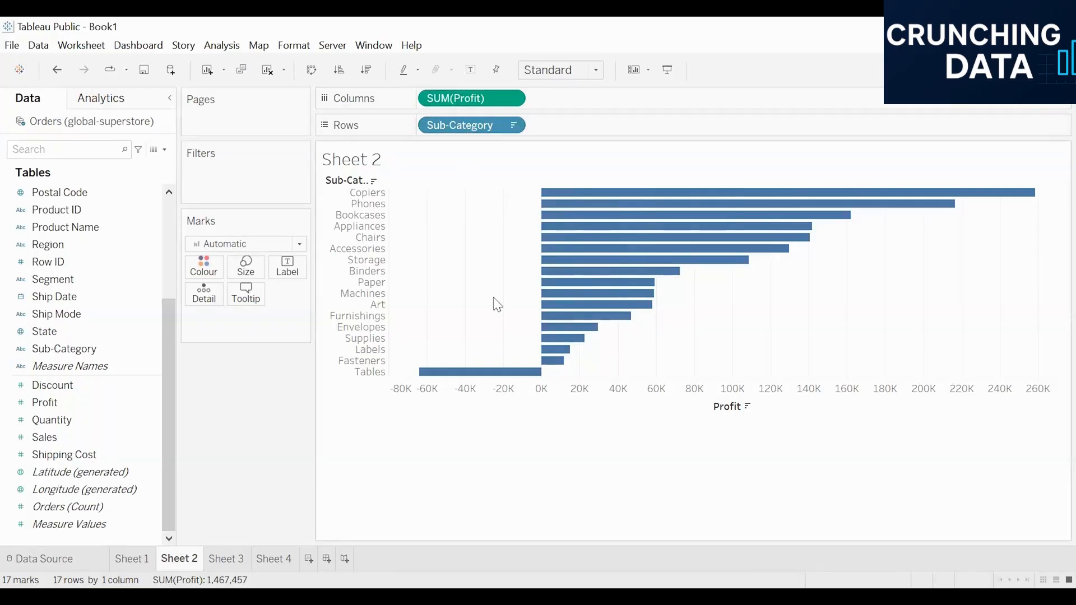
scroll(81, 300, "up", 3)
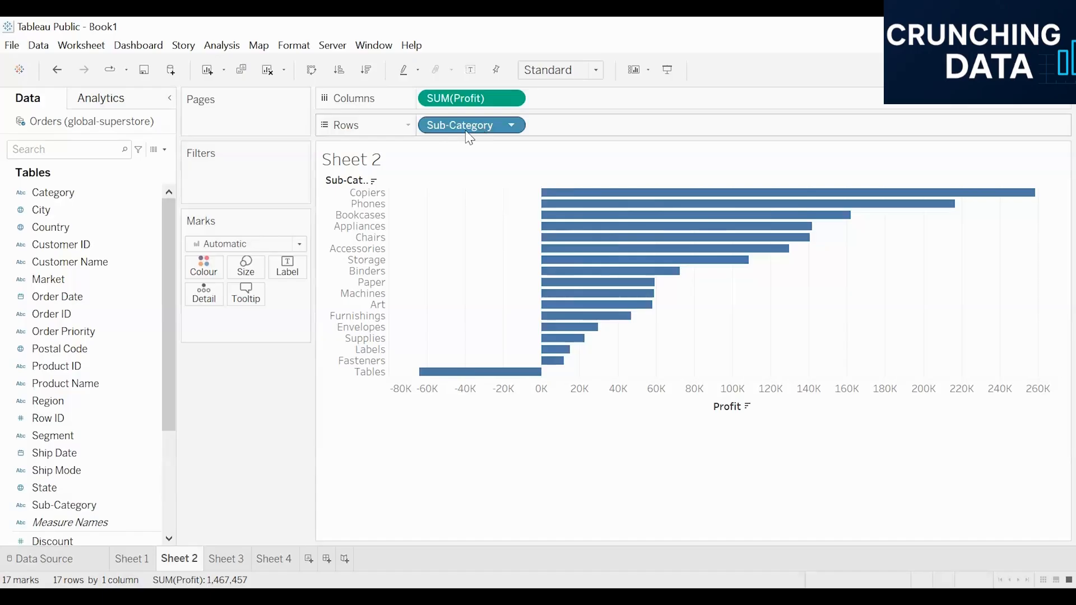
left_click(72, 194)
left_click_drag(74, 209, 488, 136)
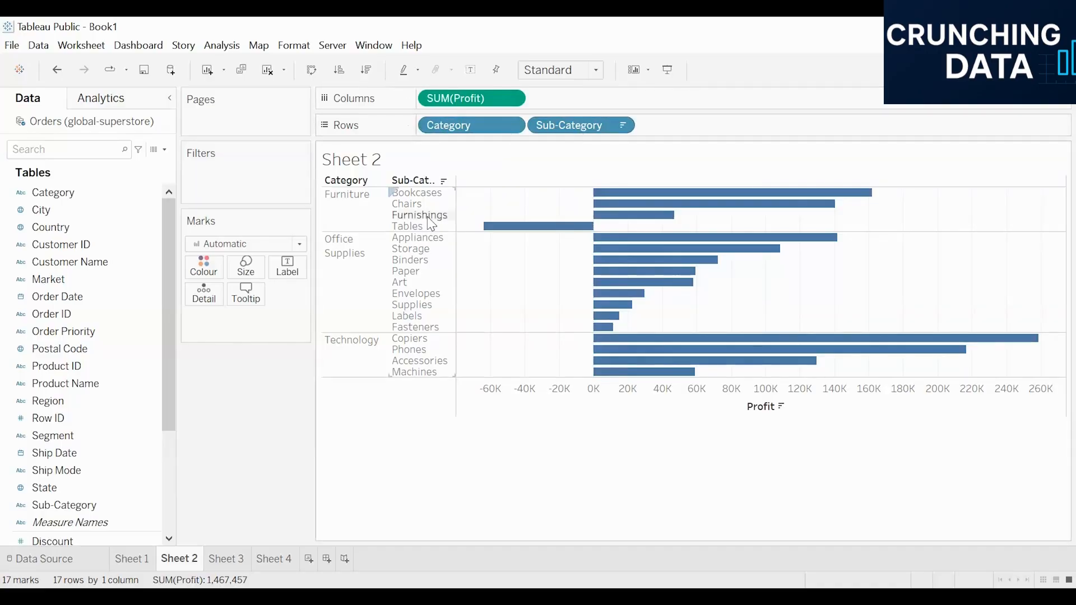
left_click(541, 71)
left_click(547, 131)
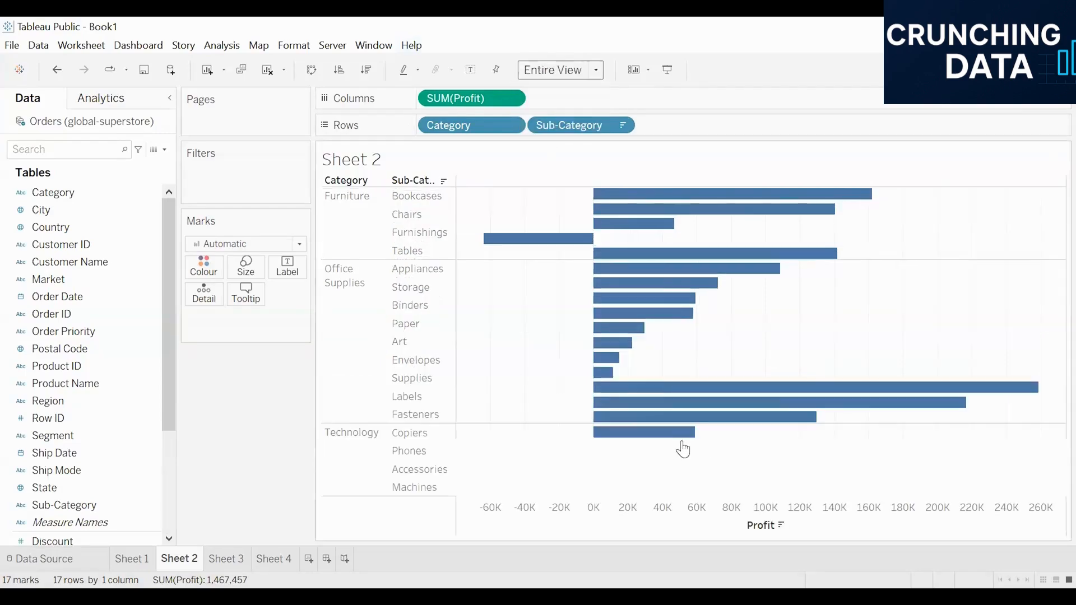
Add an average line per pane so that each Category has its own average profit
left_click(101, 99)
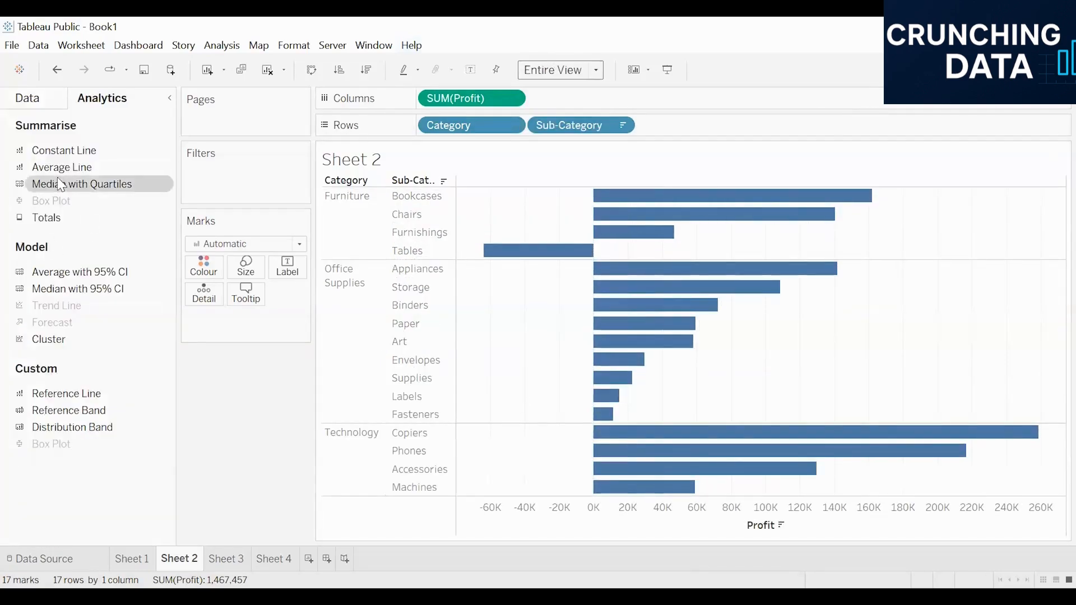
left_click_drag(50, 168, 500, 197)
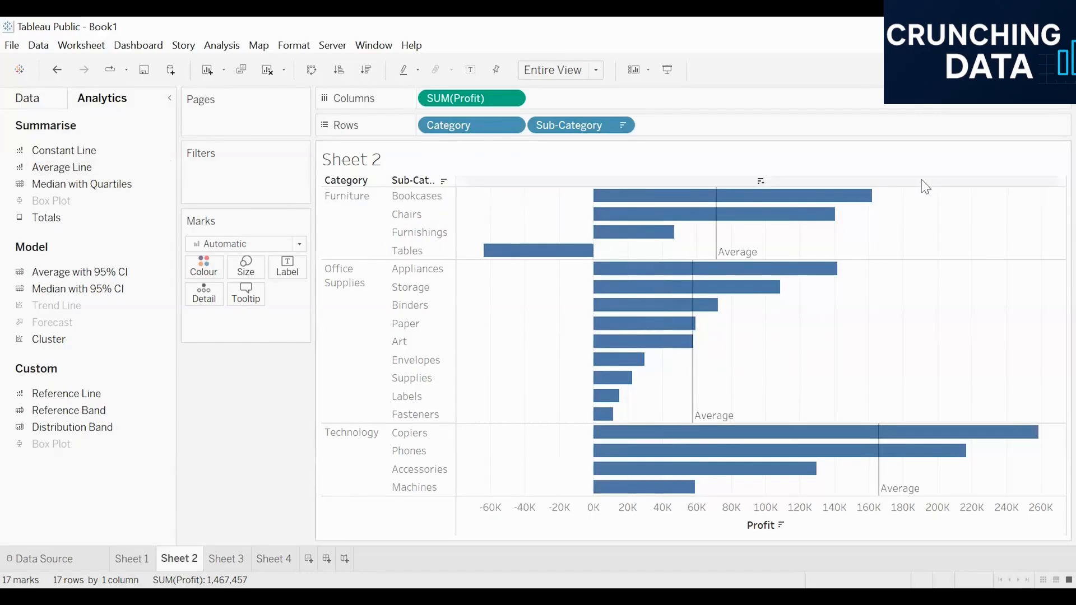
mouse_move(748, 272)
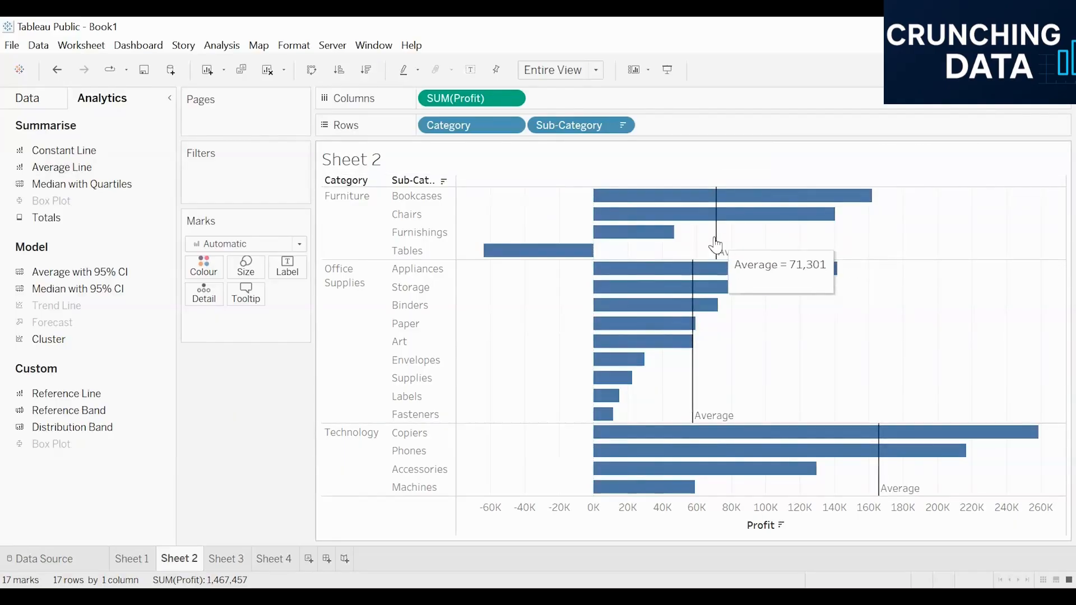
mouse_move(692, 374)
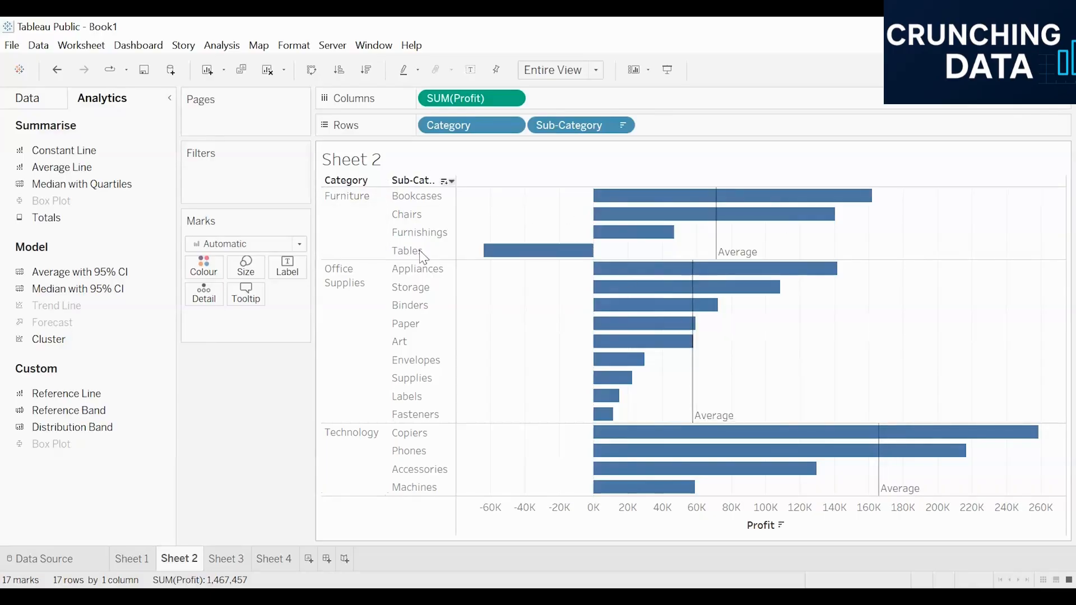
mouse_move(719, 256)
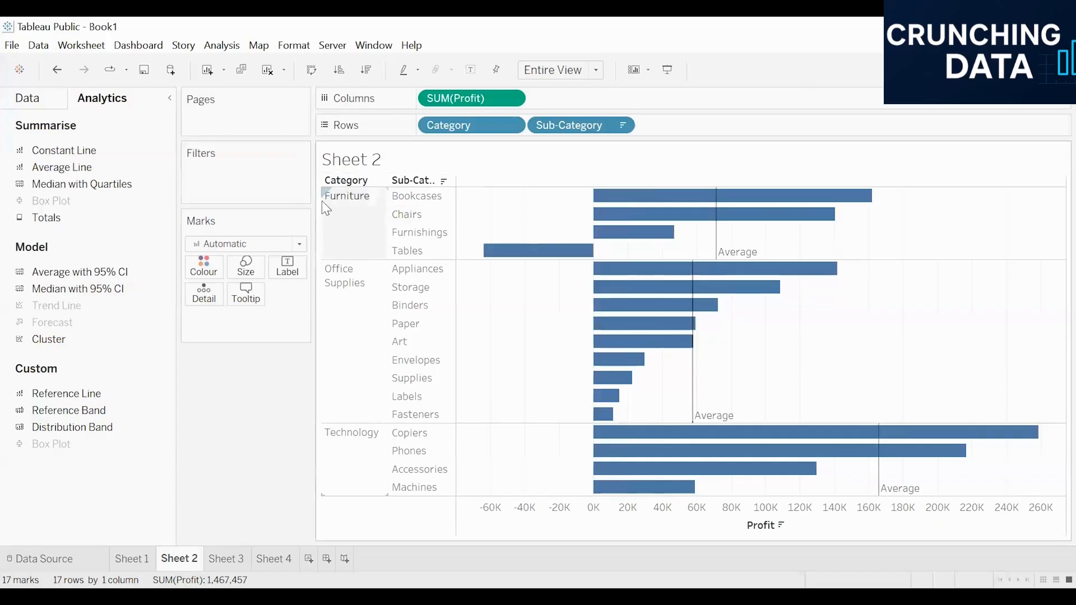
Try an average line across the entire table, inspect it and undo it
left_click_drag(62, 167, 445, 196)
mouse_move(719, 308)
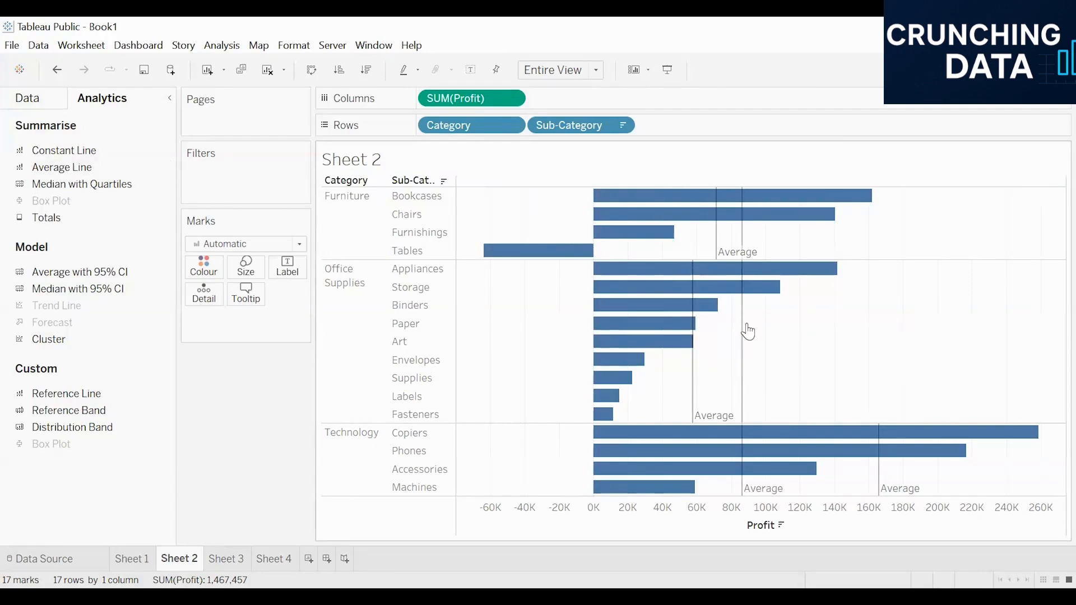
mouse_move(745, 332)
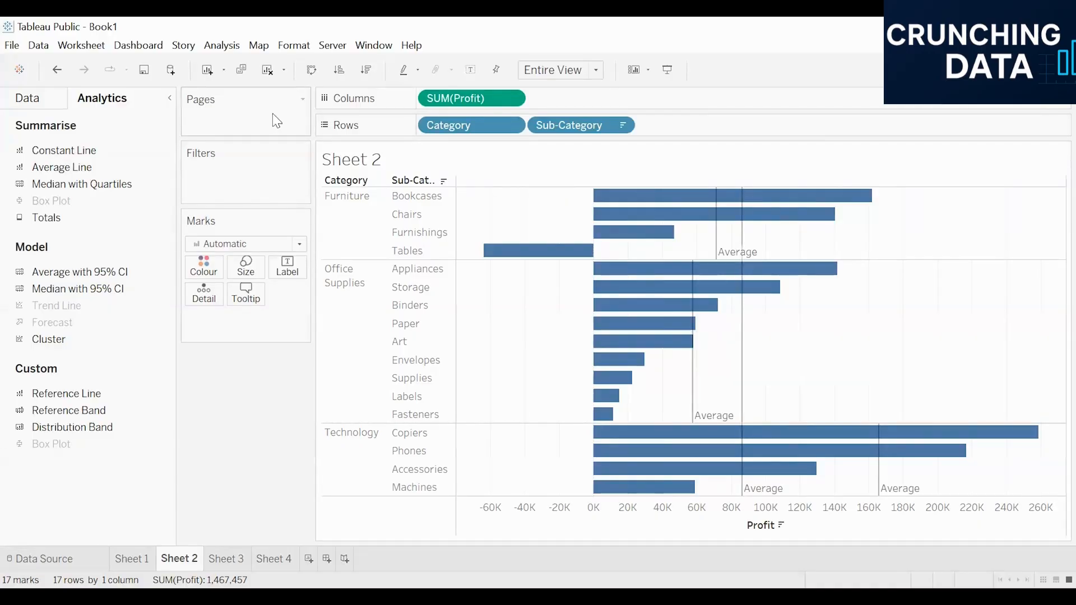
key("ctrl+z")
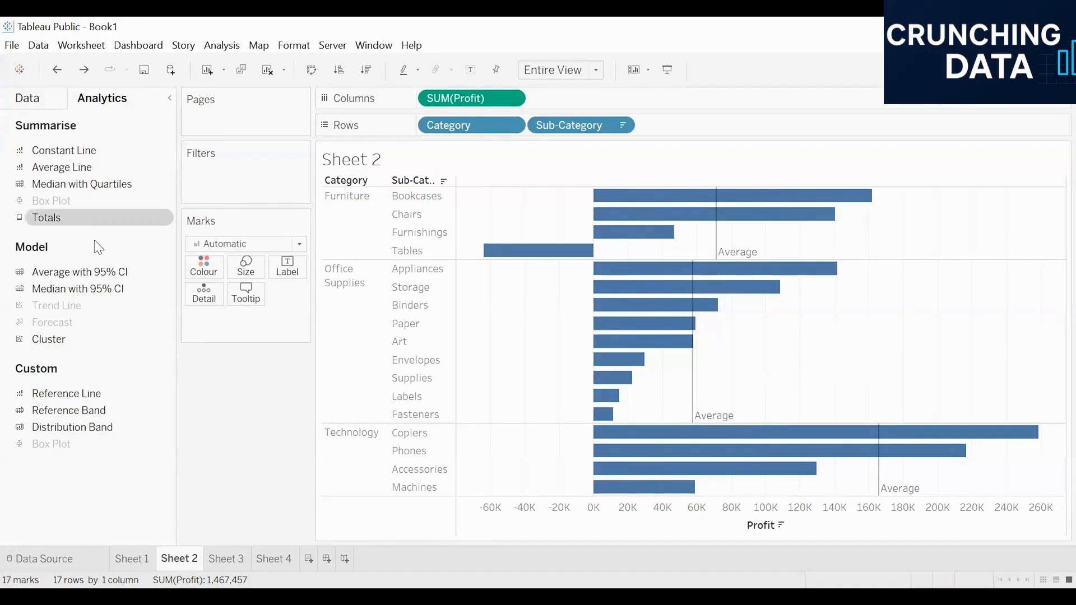
Add an average line per cell so each Sub-Category bar gets its own line, and select these cell lines
left_click_drag(54, 175, 536, 198)
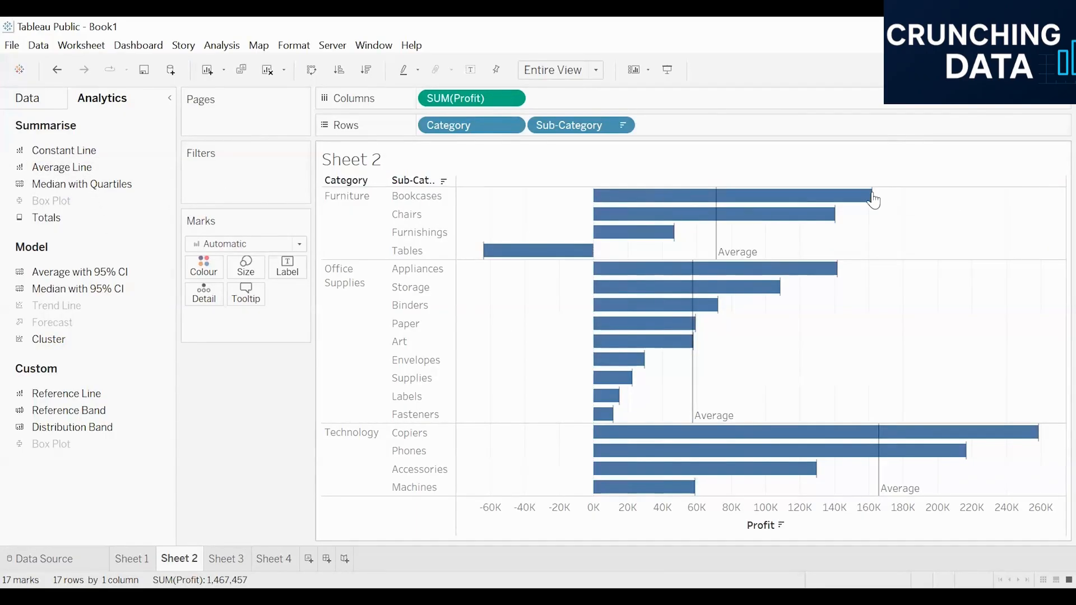
mouse_move(874, 213)
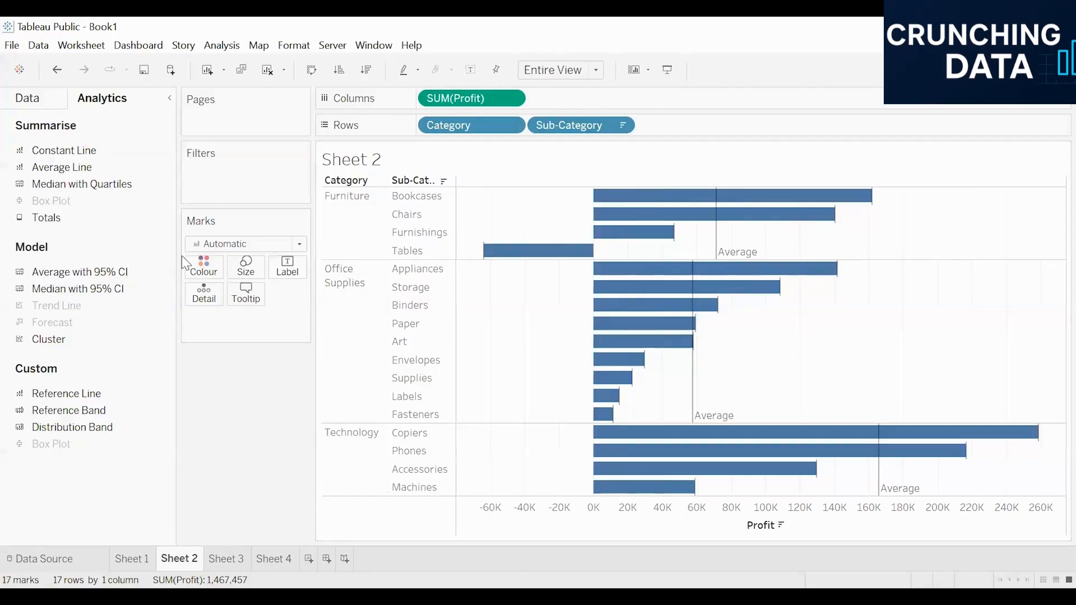
left_click(873, 215)
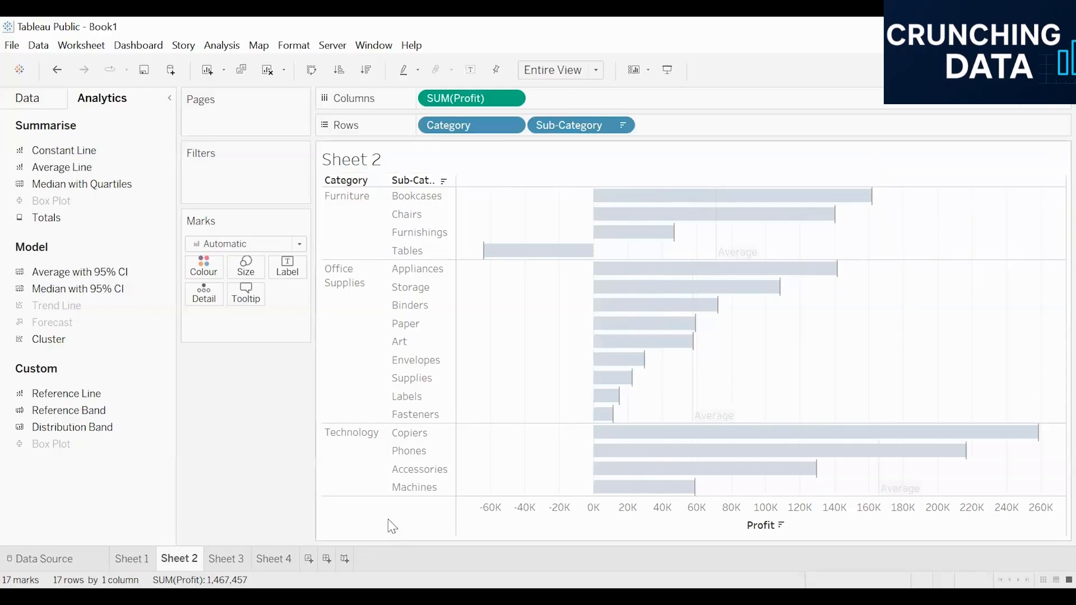
Build a continuous line chart of Profit by year of Order Date on Sheet 3
left_click(225, 562)
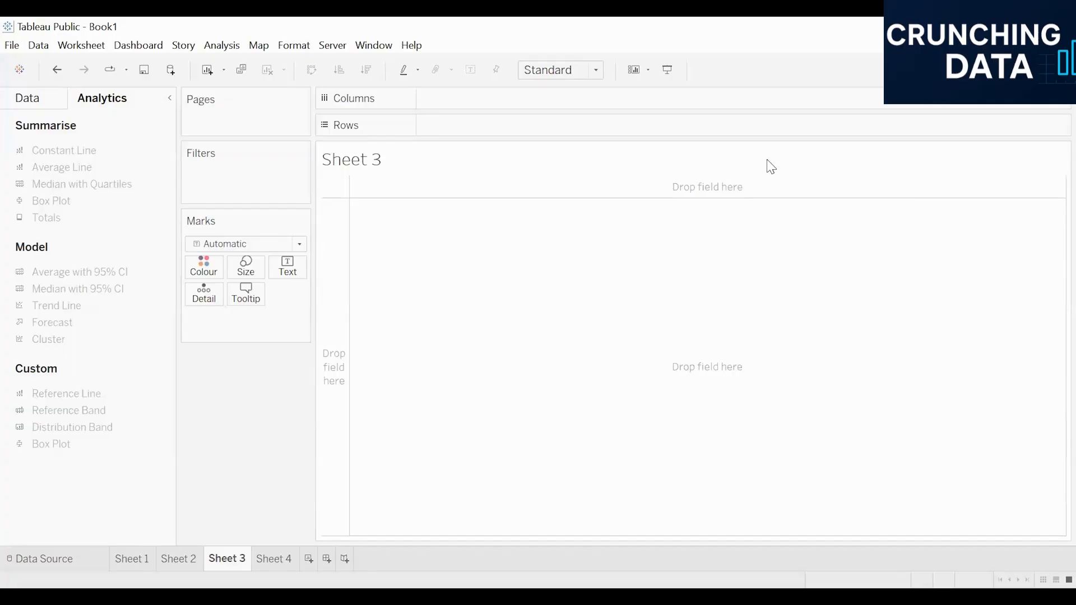
left_click(41, 98)
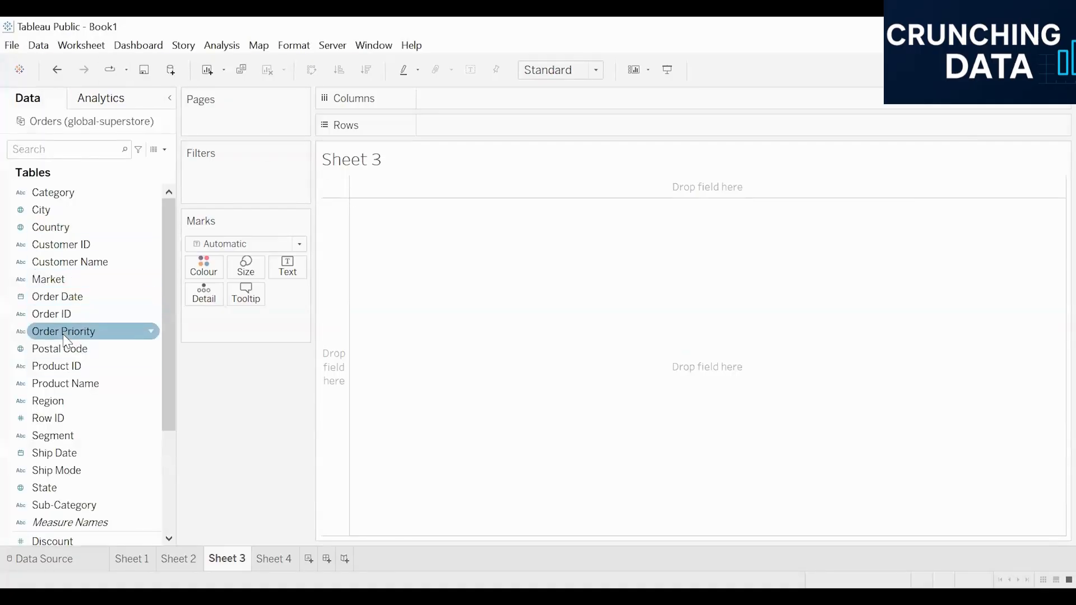
double_click(69, 295)
scroll(69, 295, "down", 3)
double_click(69, 405)
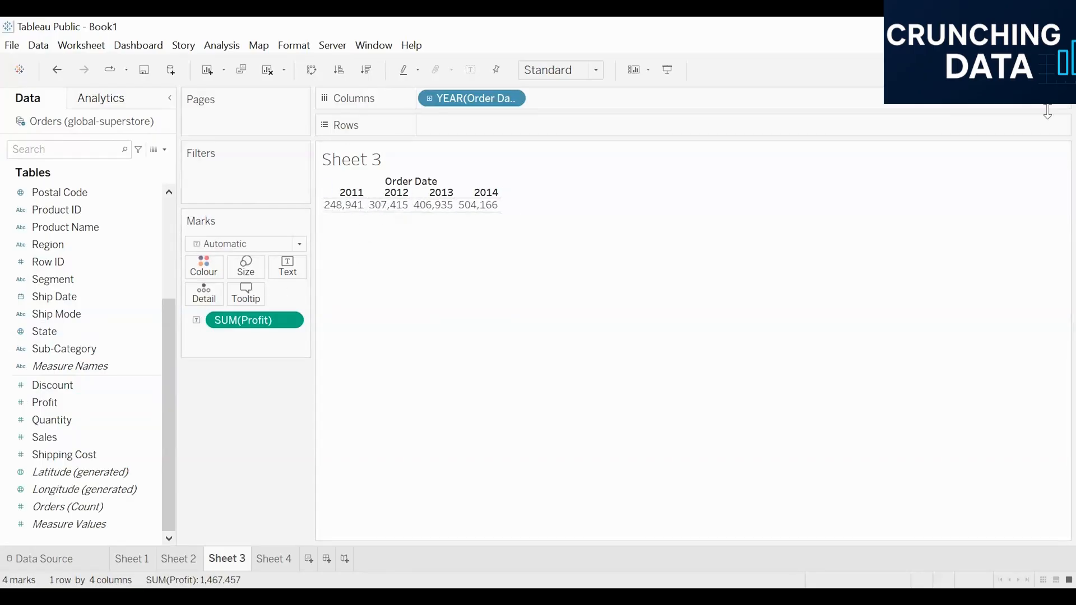
left_click(1045, 70)
left_click(936, 274)
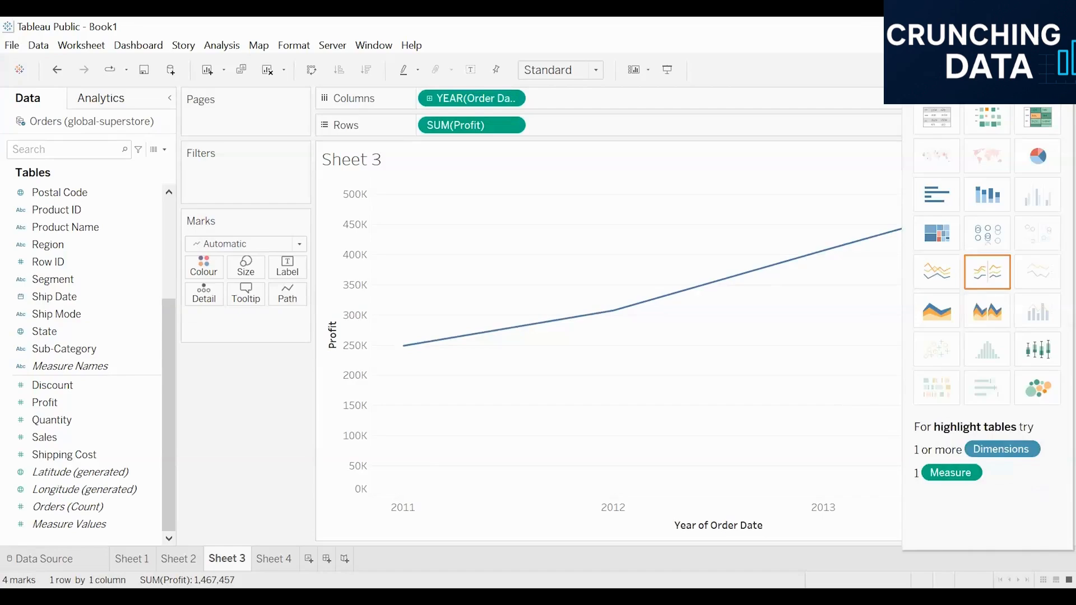
Add an average line to the continuous Profit chart on Sheet 3
left_click(110, 100)
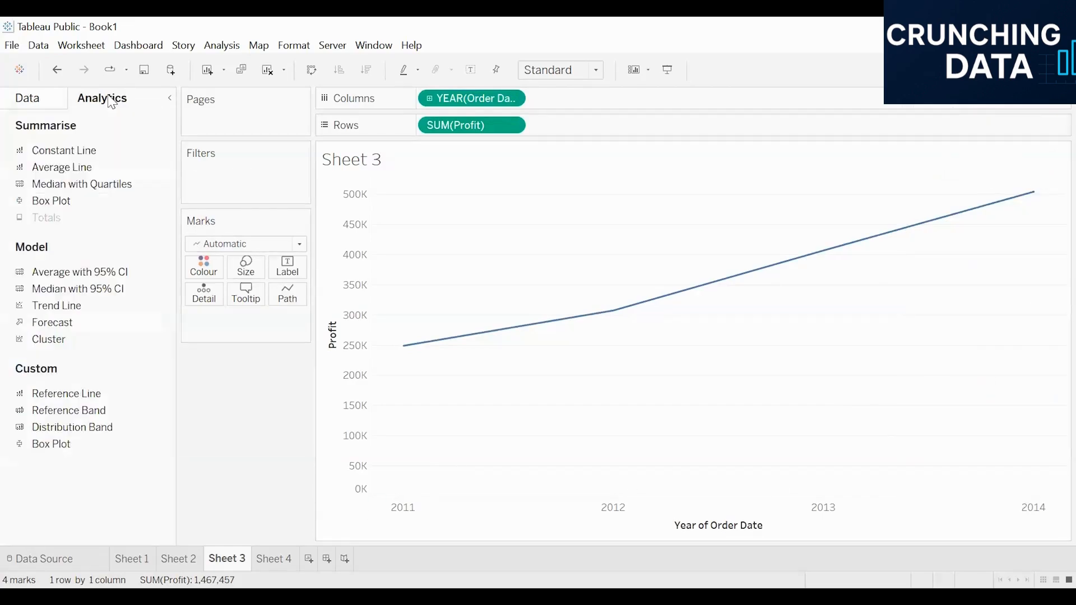
left_click_drag(57, 169, 454, 209)
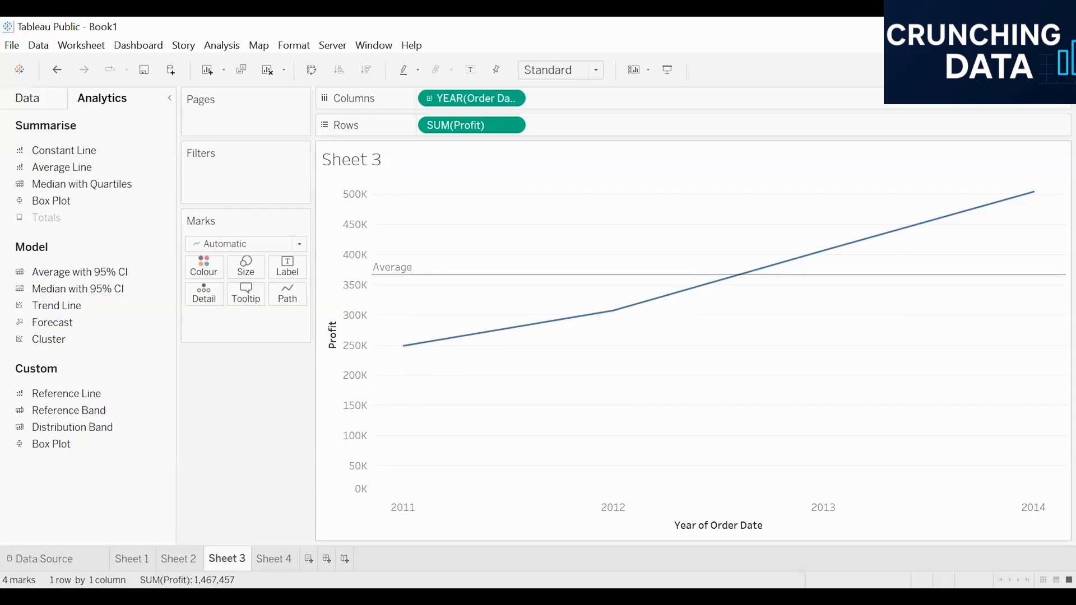
Build a discrete line chart of Sales by year of Order Date on Sheet 4, fitted to the entire view
left_click(1037, 71)
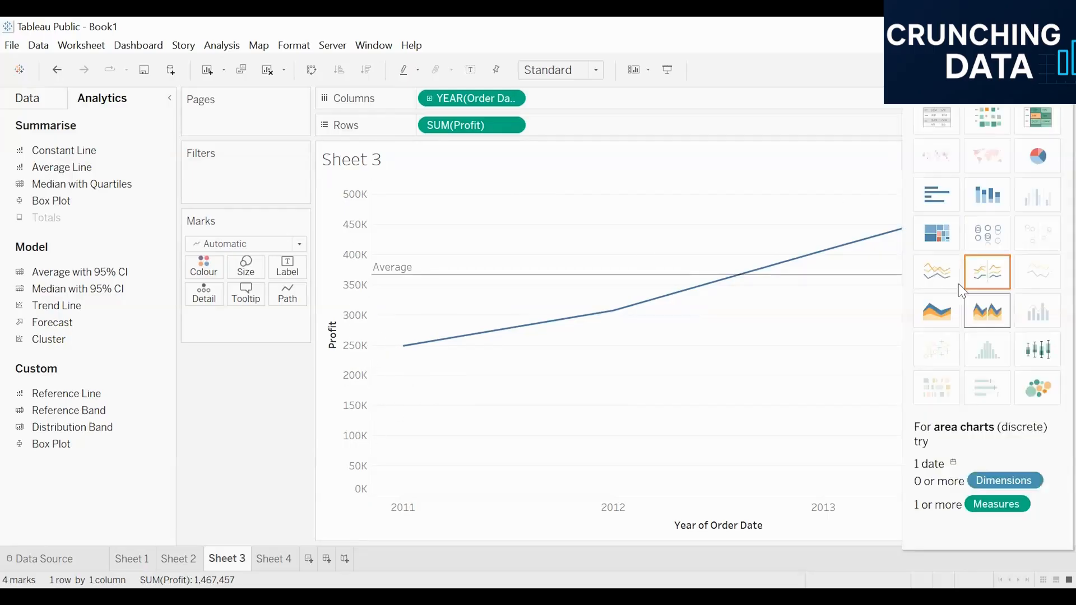
left_click(275, 559)
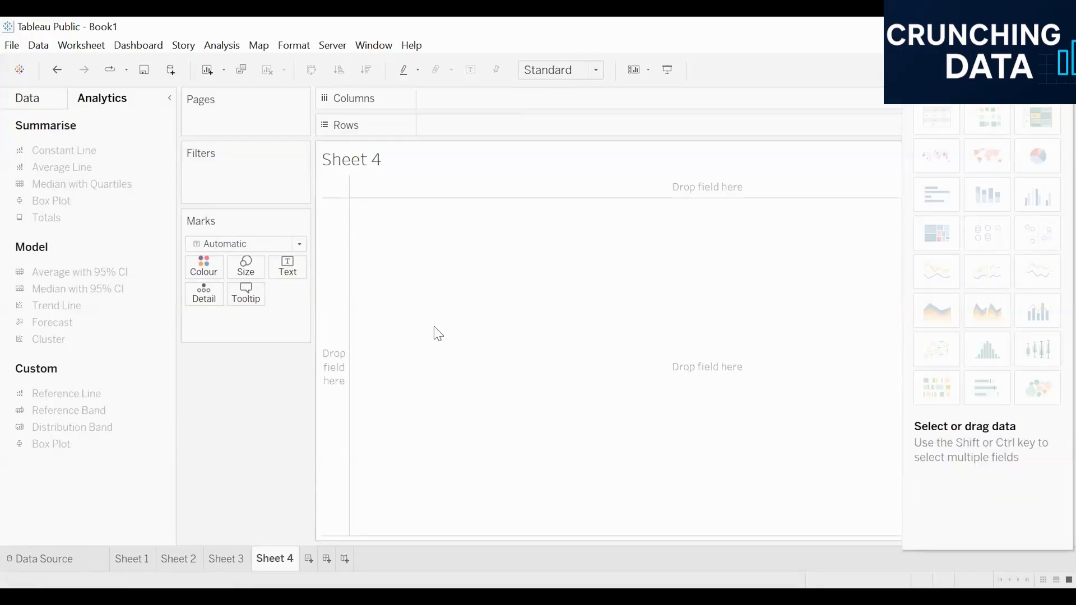
left_click(34, 99)
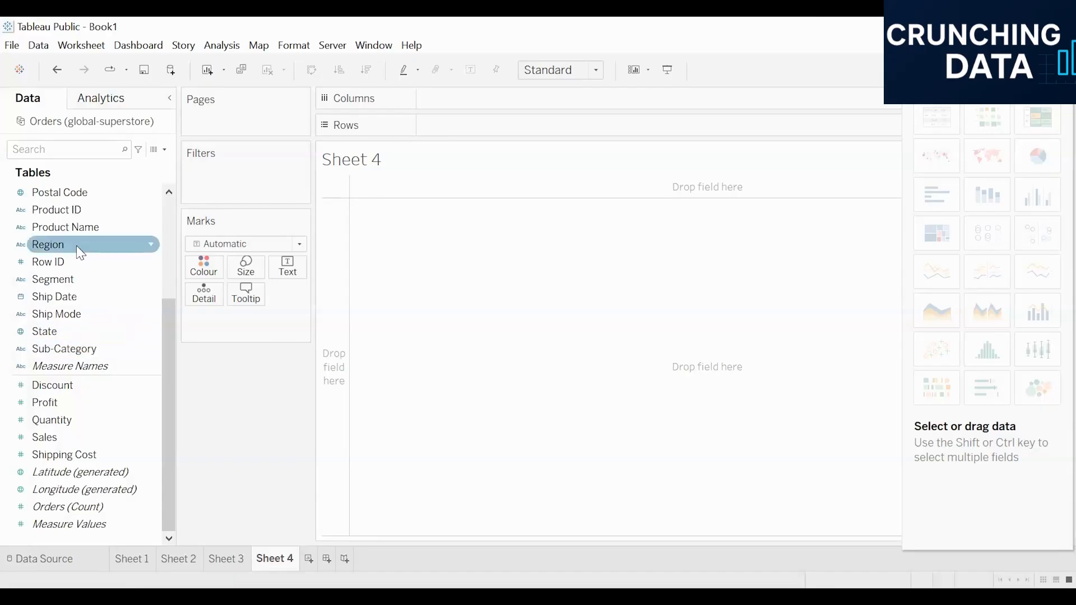
scroll(72, 283, "up", 3)
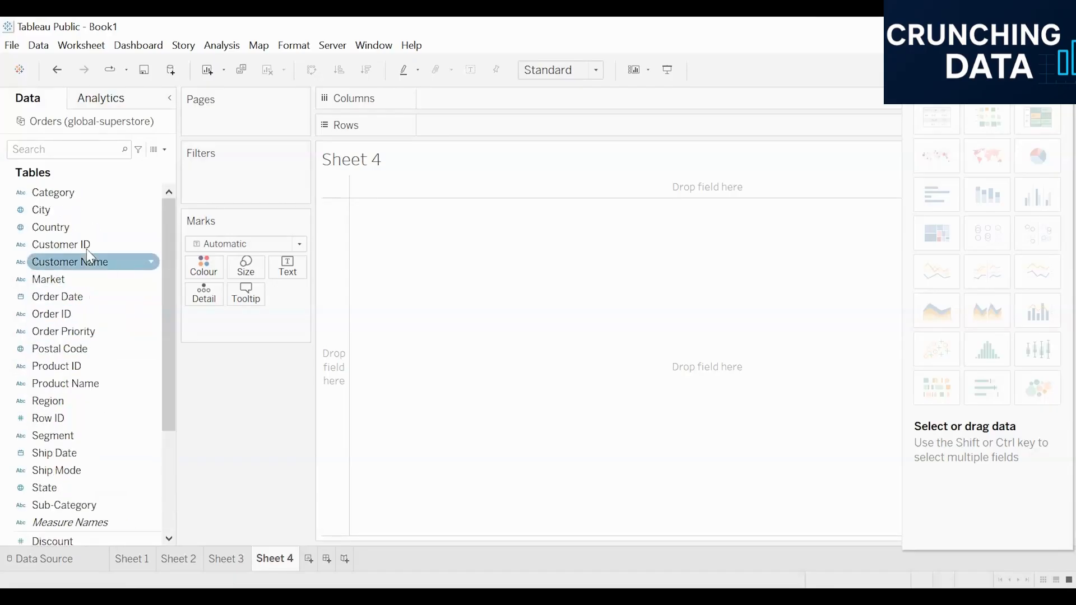
double_click(76, 295)
scroll(54, 442, "down", 3)
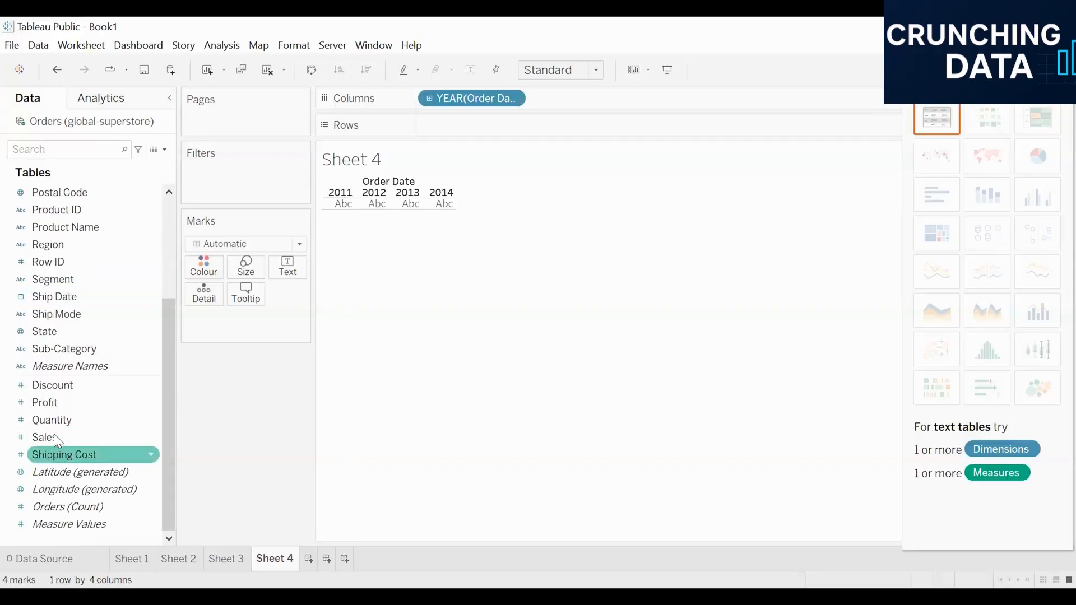
double_click(54, 435)
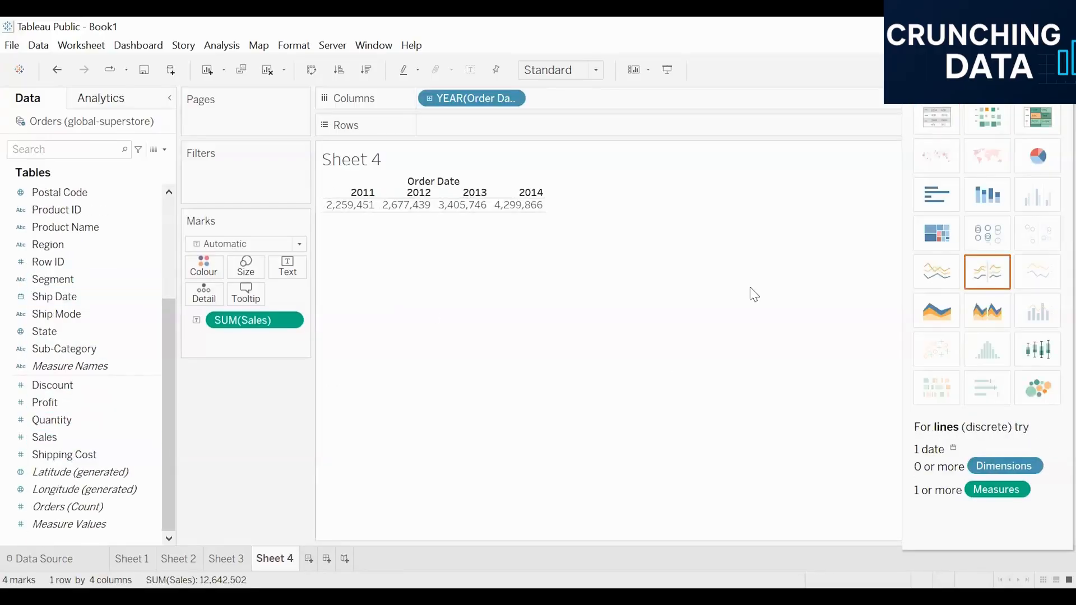
left_click(988, 272)
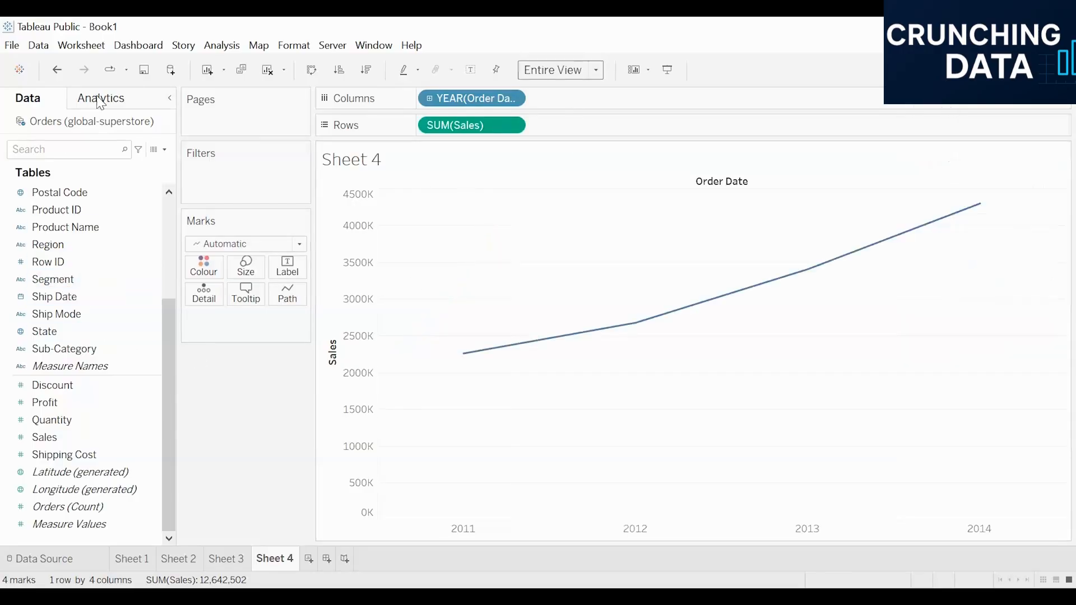
Add an average line to the Sales chart on Sheet 4 and compare the sheet with the Profit chart on Sheet 3
left_click(96, 104)
left_click_drag(59, 167, 453, 199)
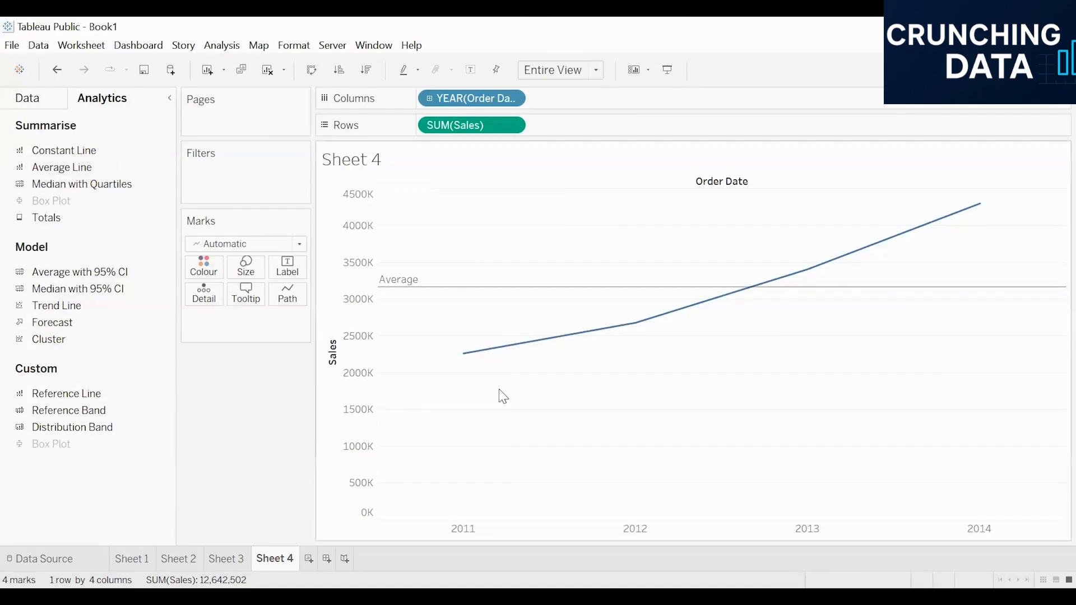
left_click(231, 559)
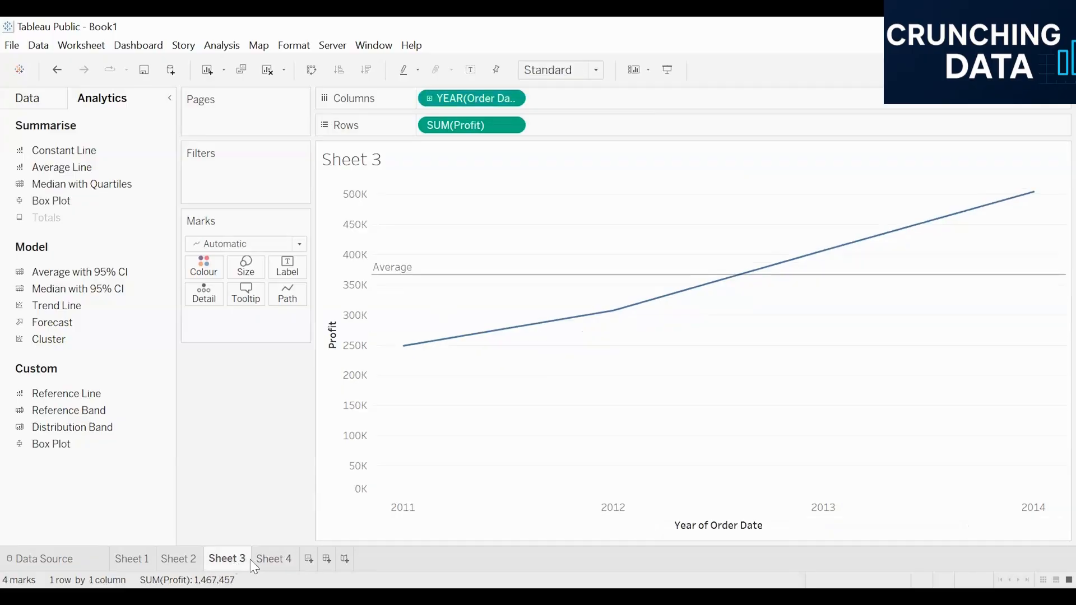
left_click(264, 559)
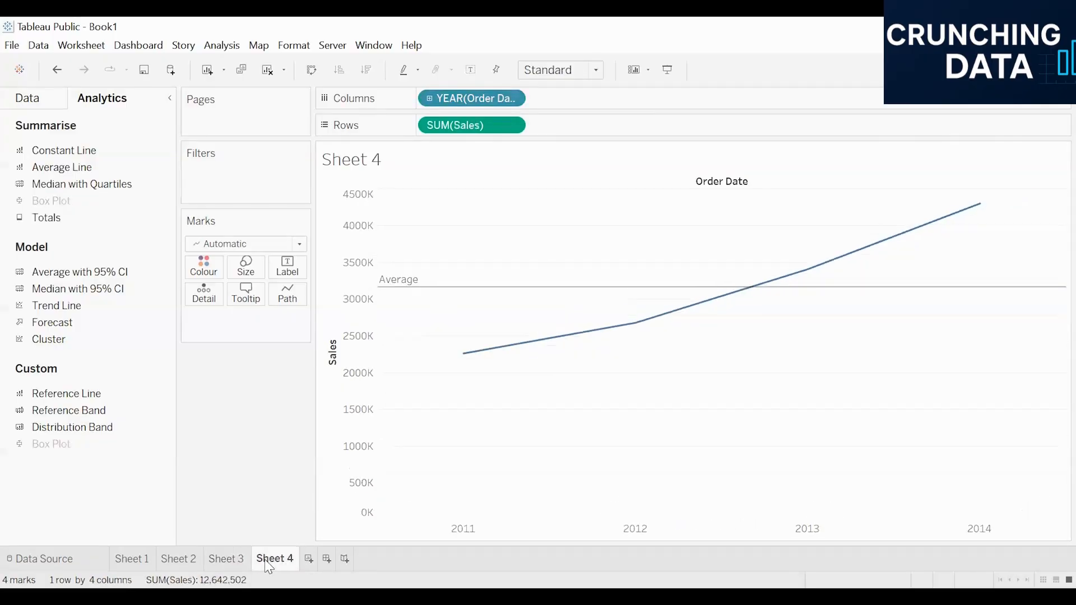
left_click(214, 559)
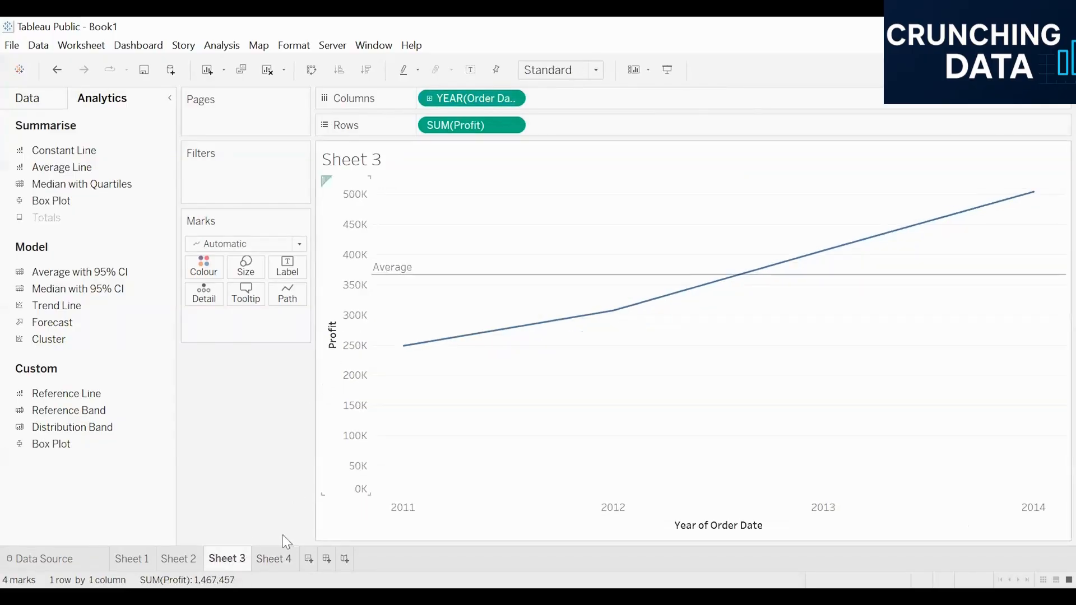
left_click(265, 558)
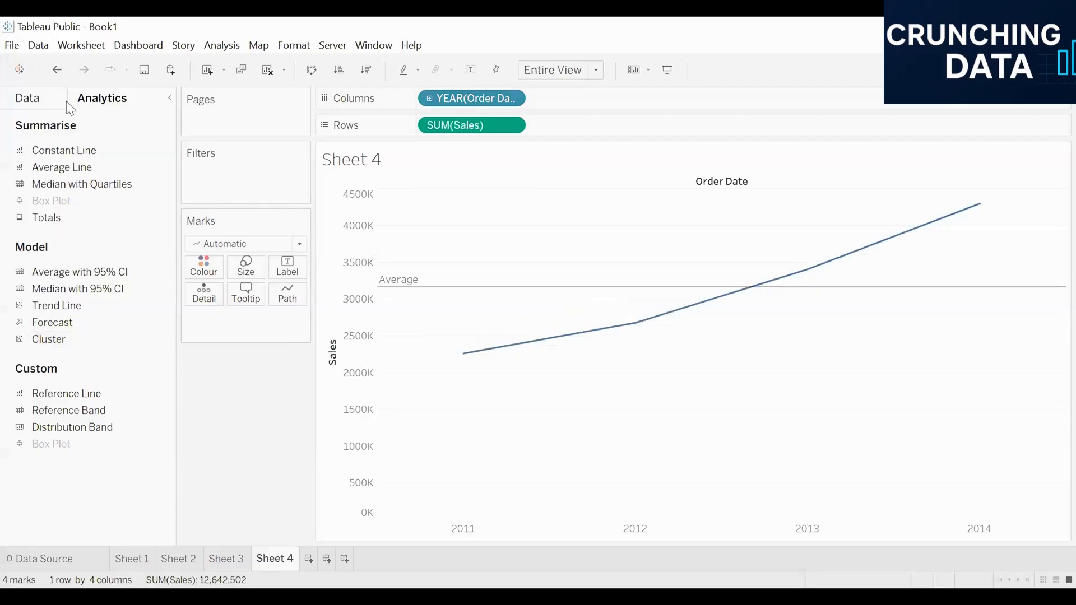
Replace Sales with Profit on the rows of the Sheet 4 line chart
left_click(28, 99)
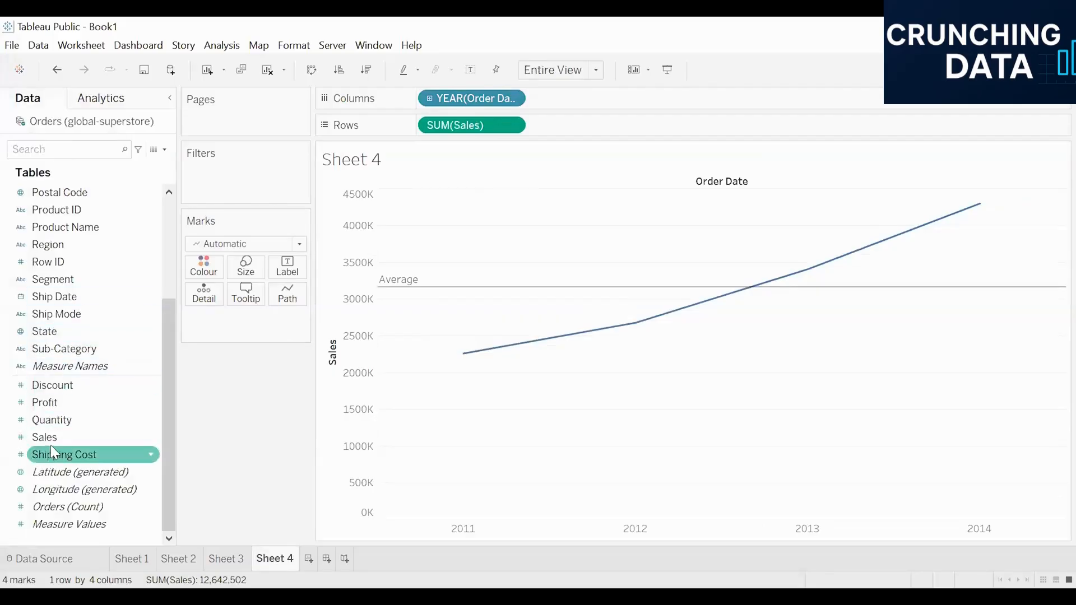
left_click_drag(94, 429, 535, 149)
left_click_drag(61, 406, 244, 365)
left_click_drag(600, 141, 599, 126)
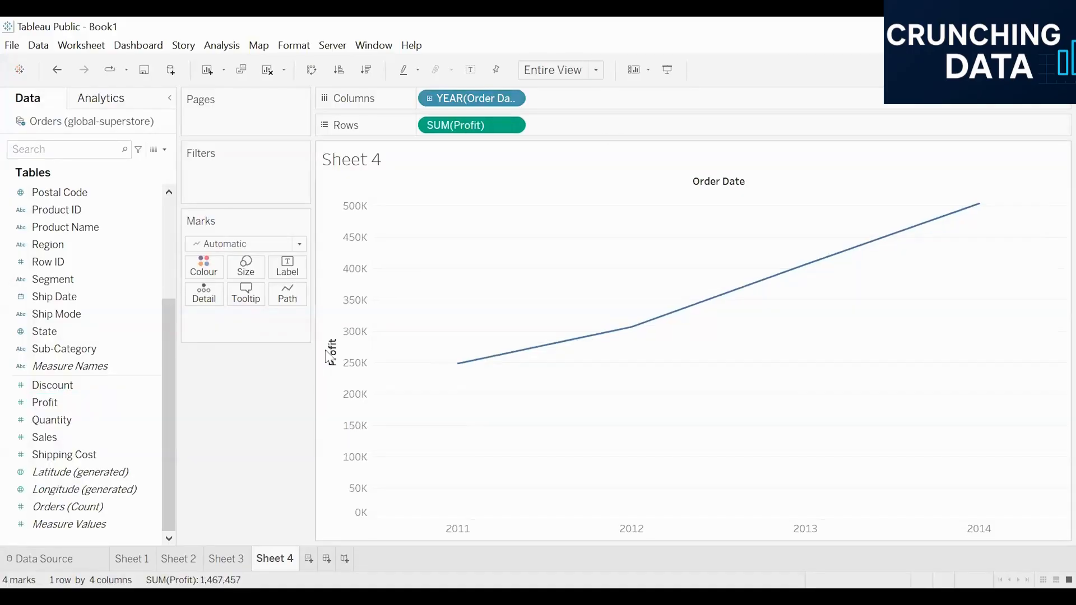
Add an average line to the Profit chart on Sheet 4 and compare it with the average line on Sheet 3
left_click(106, 98)
left_click_drag(62, 167, 464, 205)
mouse_move(483, 293)
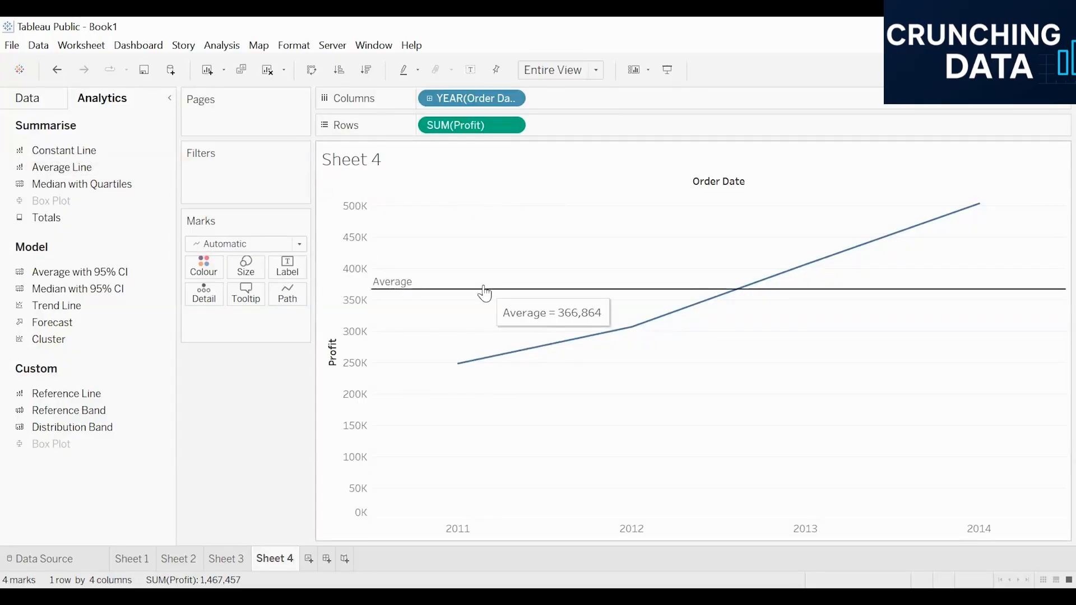
left_click(219, 556)
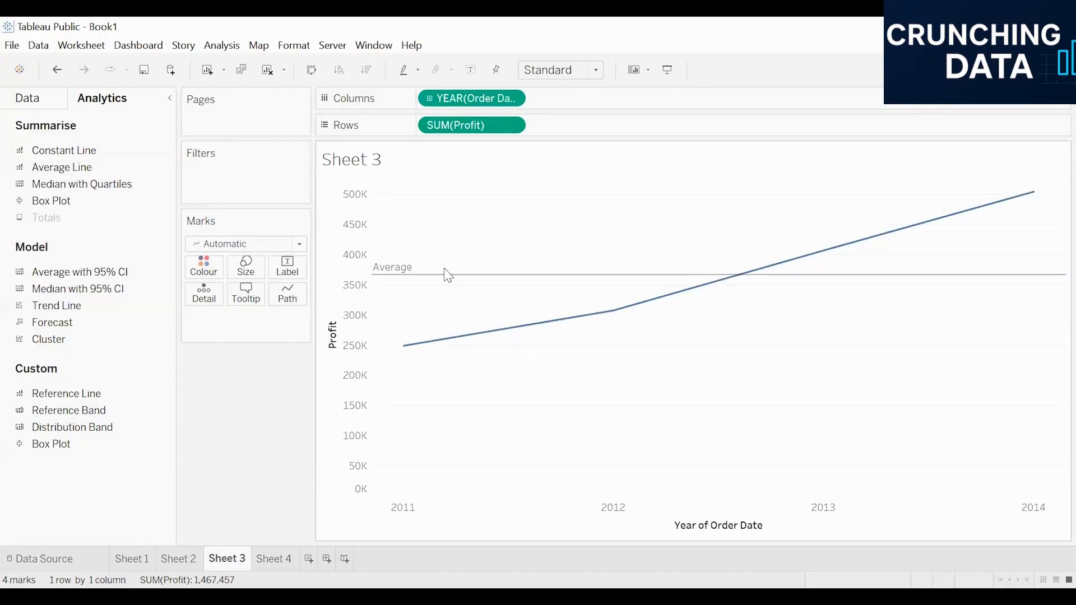
mouse_move(445, 277)
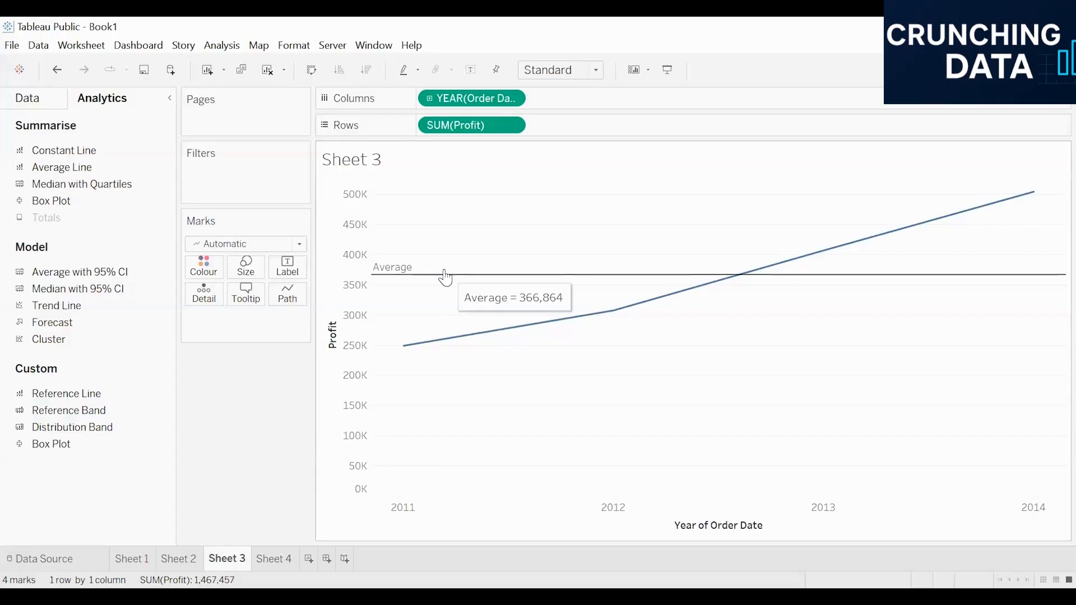
Drill Order Date down to quarters on Sheets 3 and 4 and compare the average lines of both charts
left_click(429, 99)
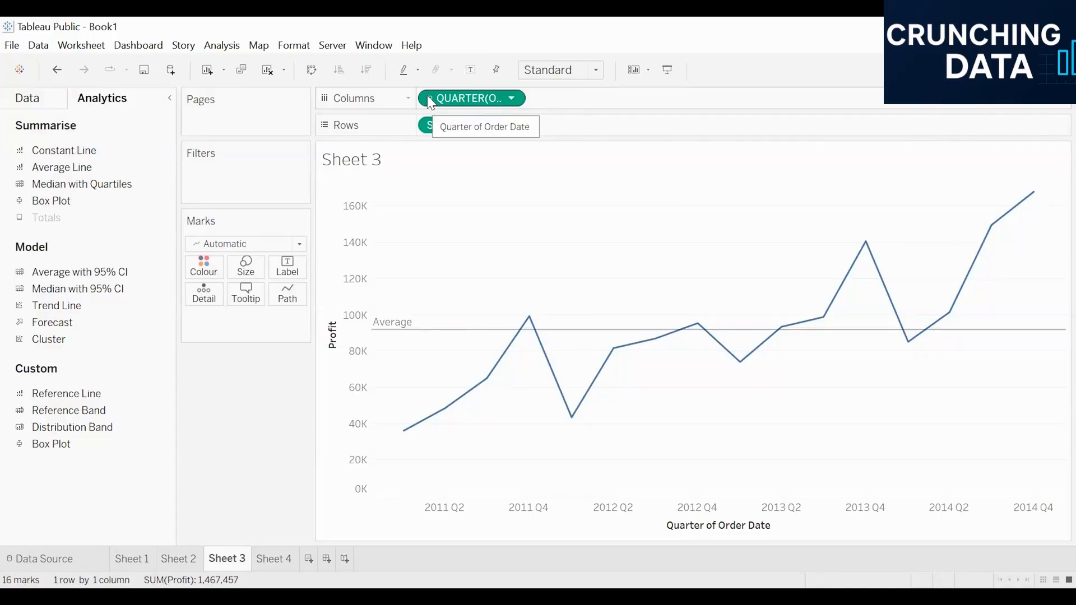
left_click(269, 554)
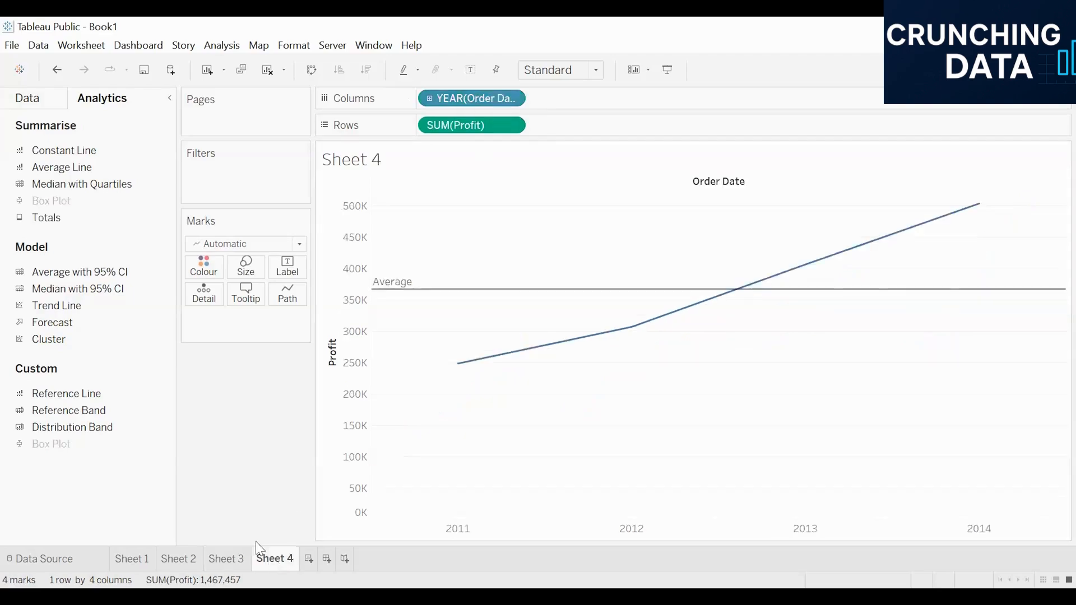
left_click(429, 99)
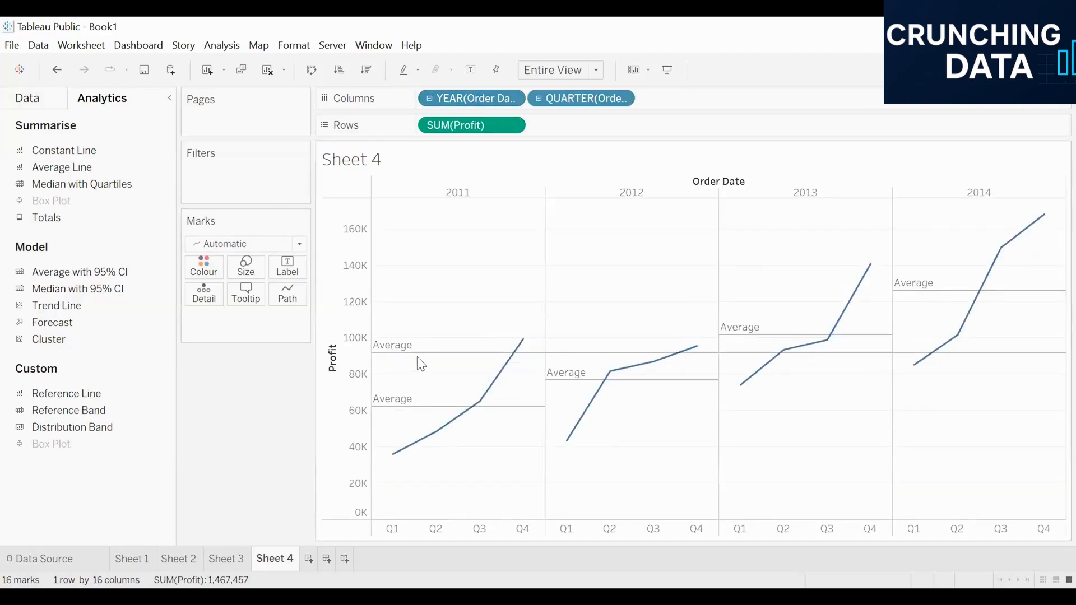
left_click(226, 560)
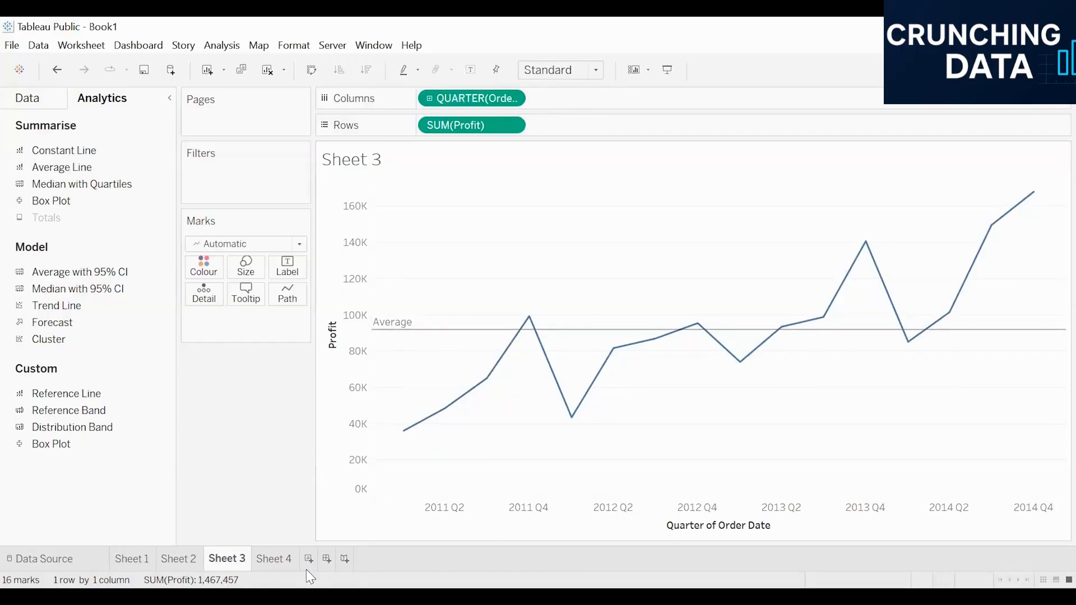
left_click(273, 560)
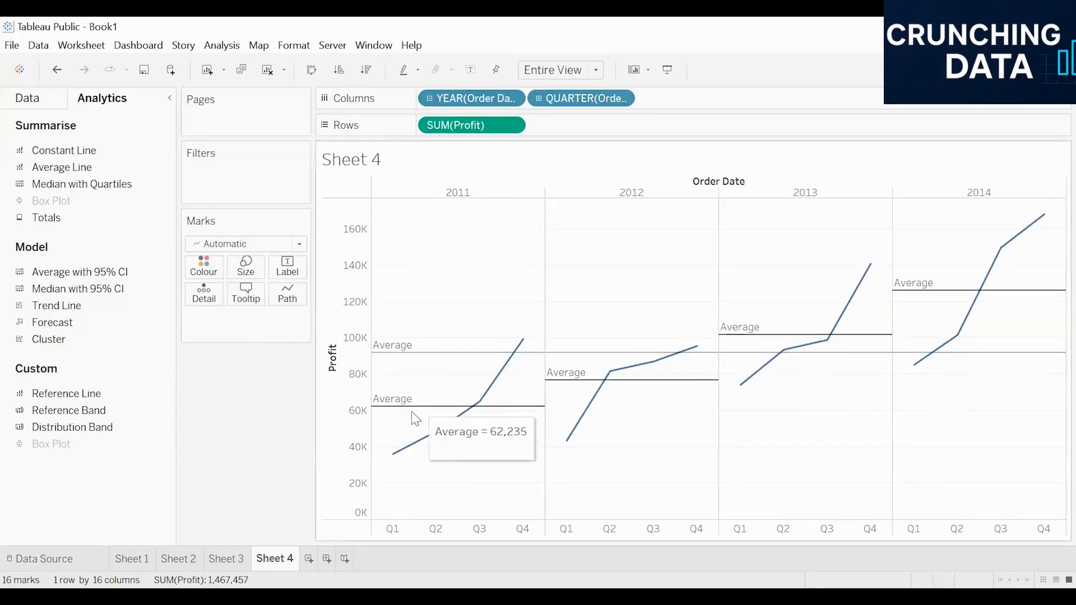
mouse_move(415, 419)
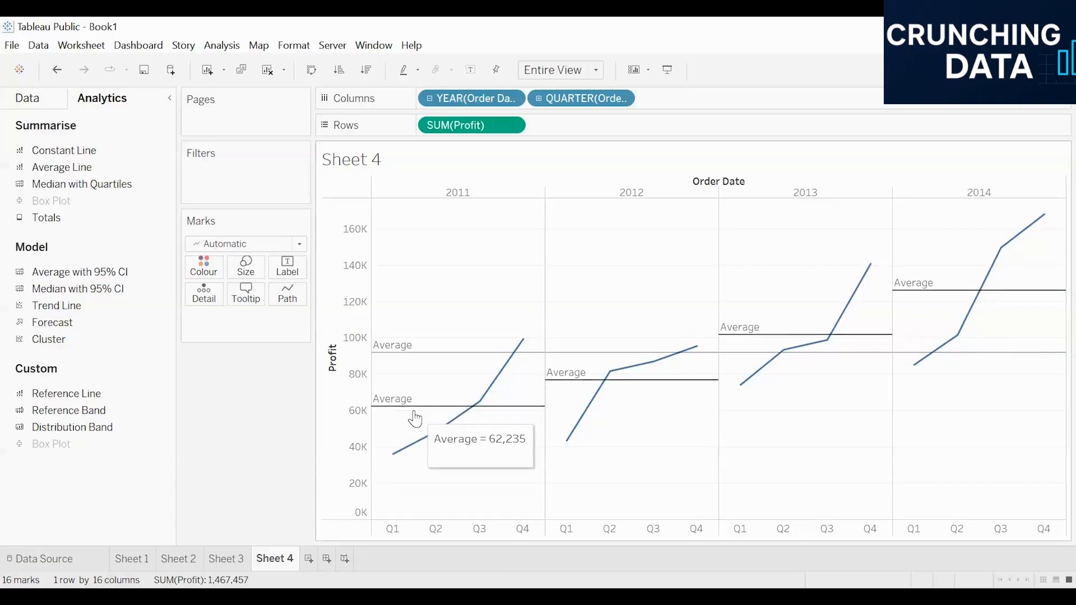